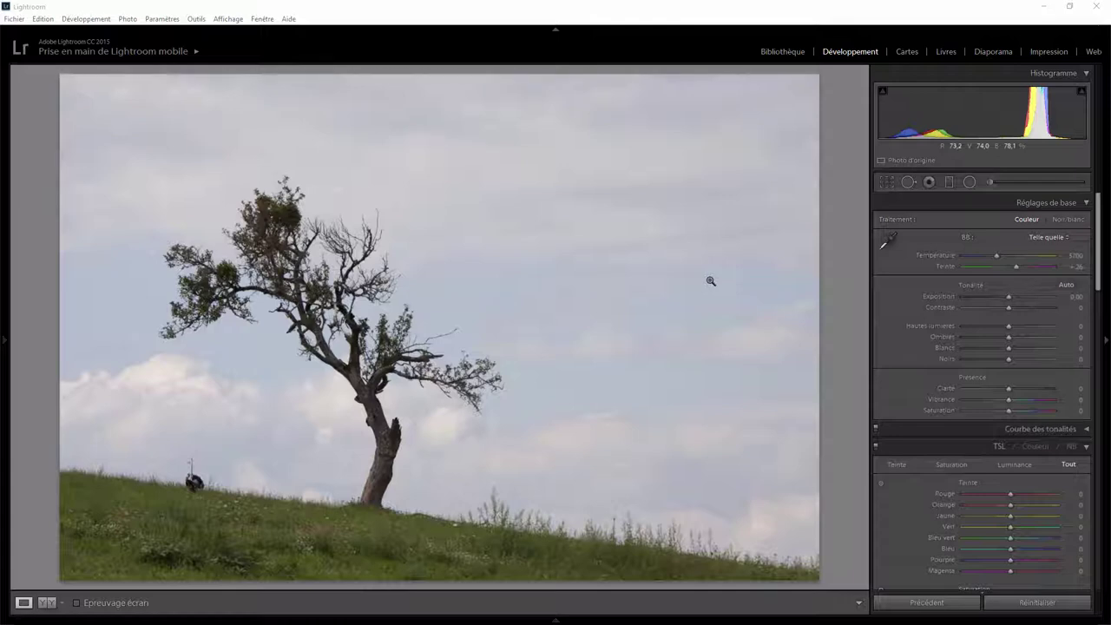
- Convert the tree photo to black and white and raise Clarity to +100, checking detail at 1:1
click(1064, 220)
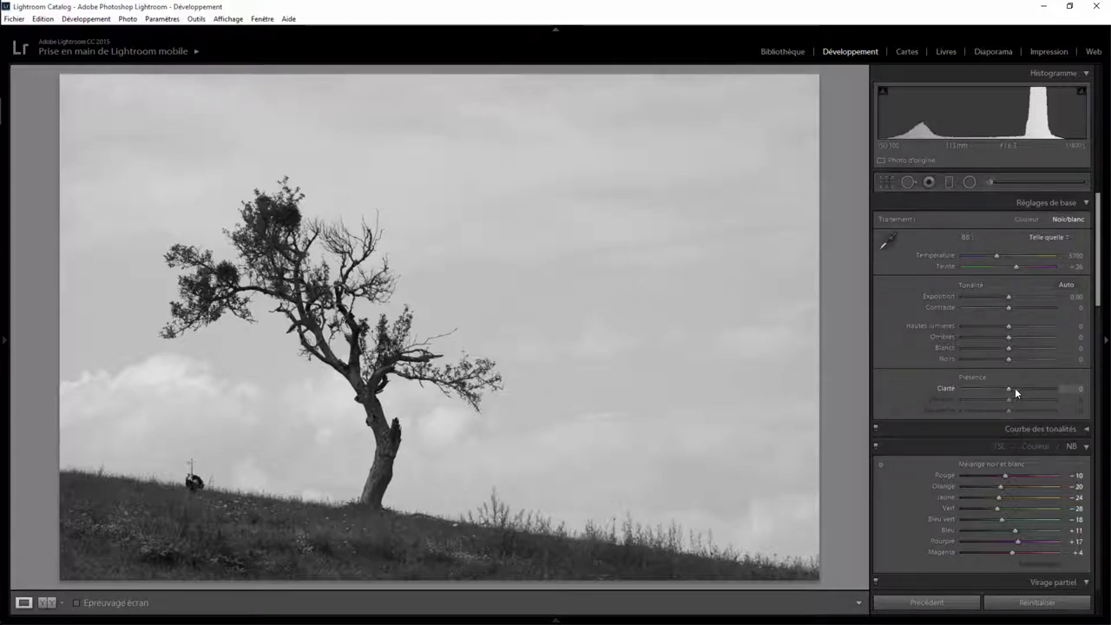
mouse_move(1014, 387)
mouse_down()
mouse_move(1047, 384)
mouse_move(1004, 387)
mouse_move(1064, 387)
mouse_up()
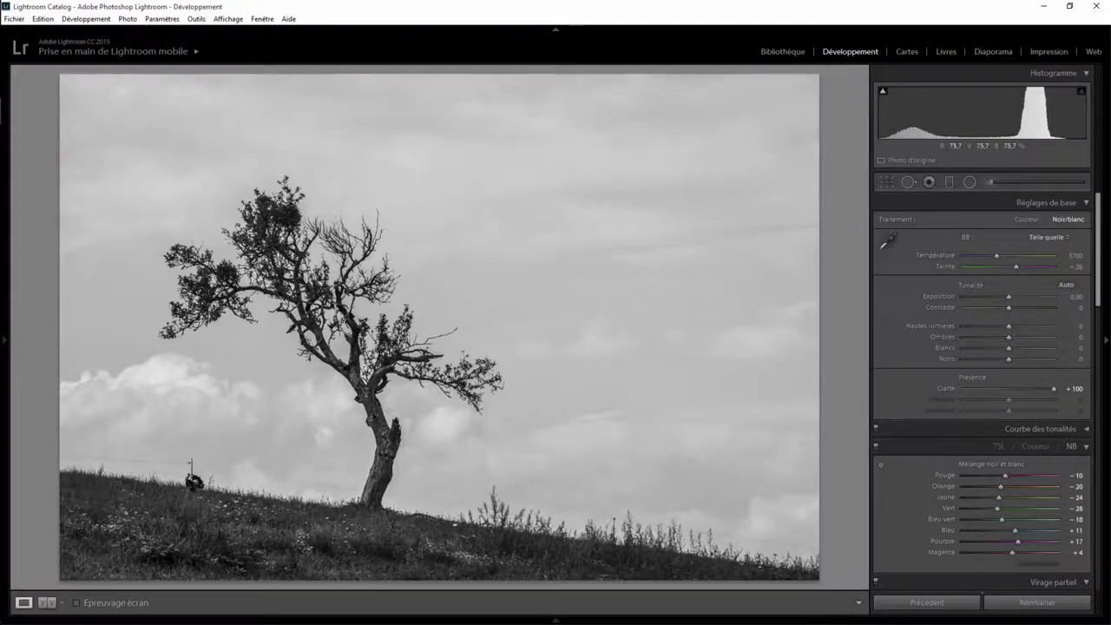
click(407, 341)
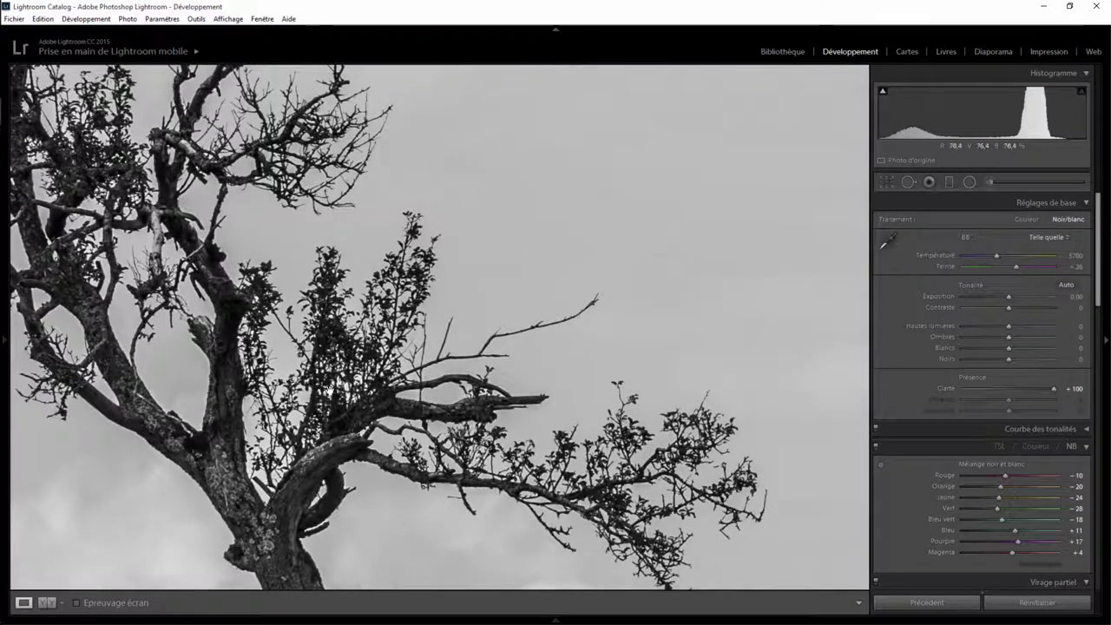
click(355, 336)
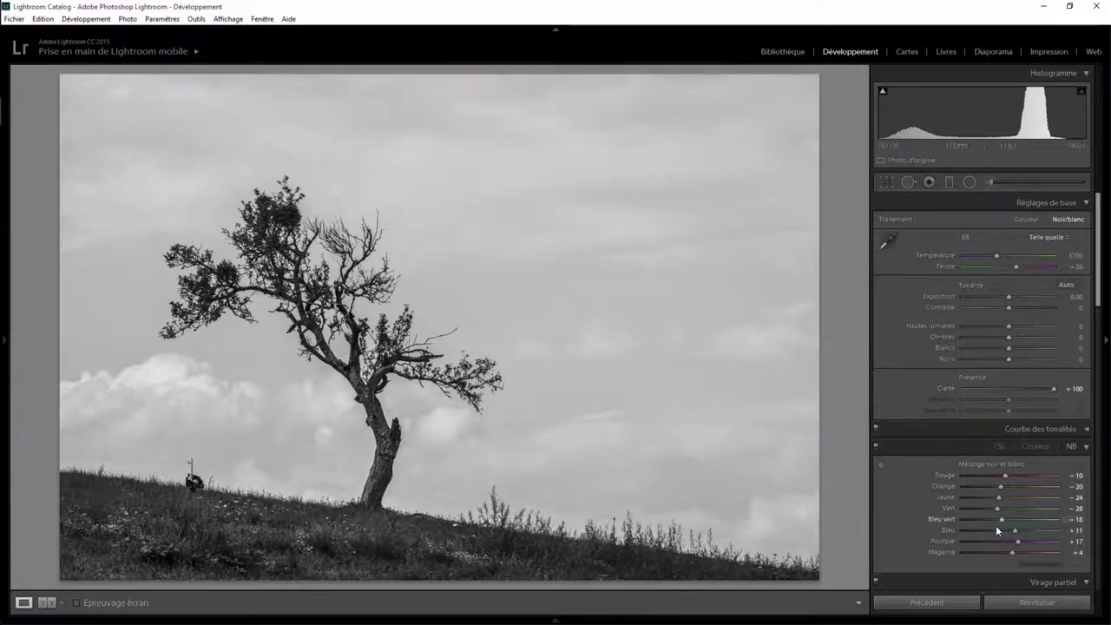
- Set the B&W mix Blue to -52 and Aqua to -46, checking the sky up close
drag(1014, 529, 949, 528)
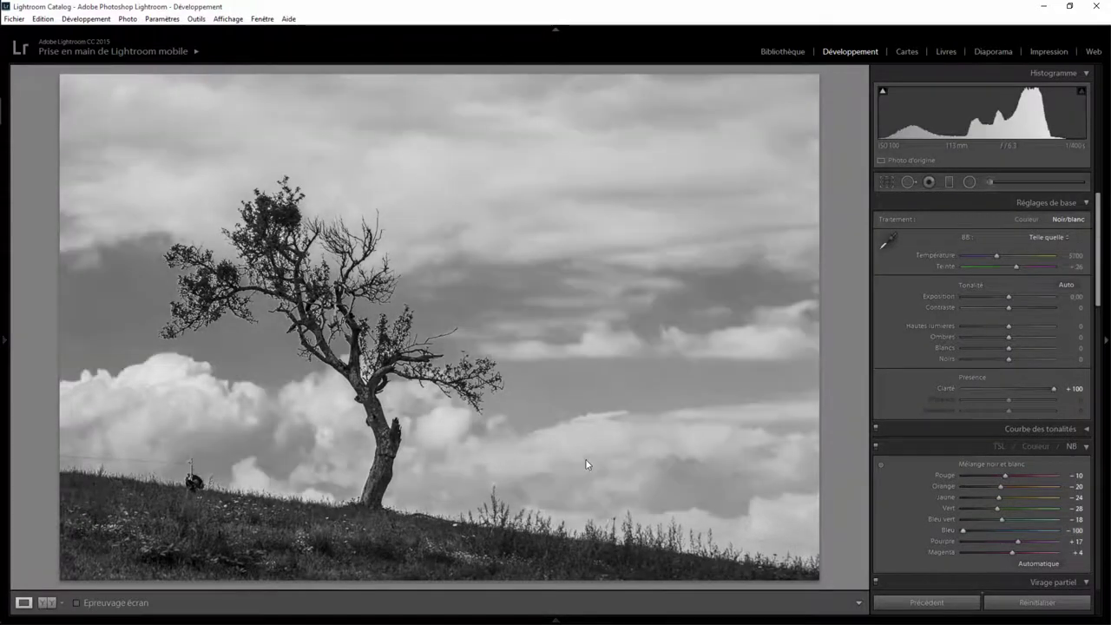
click(569, 390)
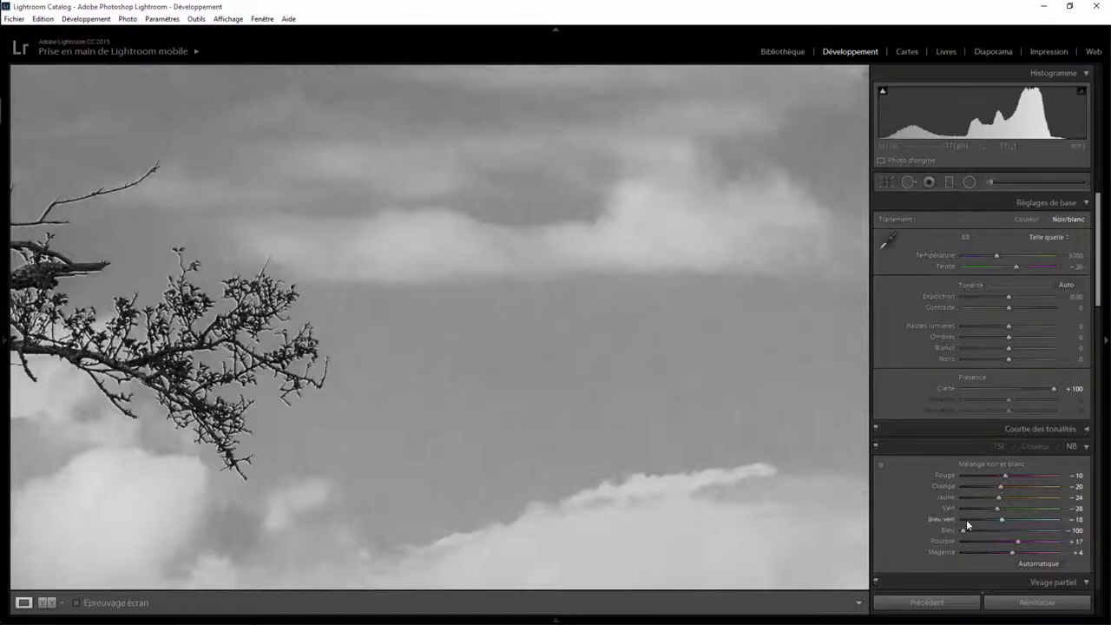
mouse_move(964, 528)
mouse_down()
mouse_move(979, 528)
mouse_move(960, 519)
mouse_move(988, 515)
mouse_move(986, 529)
mouse_up()
click(553, 366)
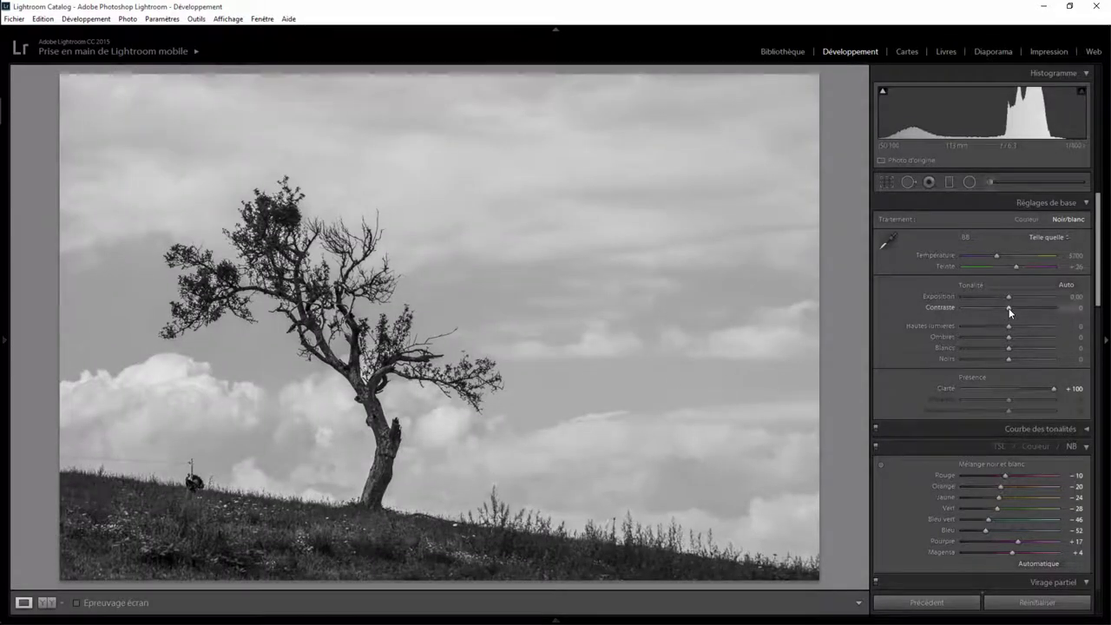
- Set Contrast to +12 and Whites to +45, trying then resetting Blacks and Shadows to 0
mouse_move(1010, 308)
mouse_down()
mouse_move(1021, 307)
mouse_move(996, 312)
mouse_move(1014, 310)
mouse_up()
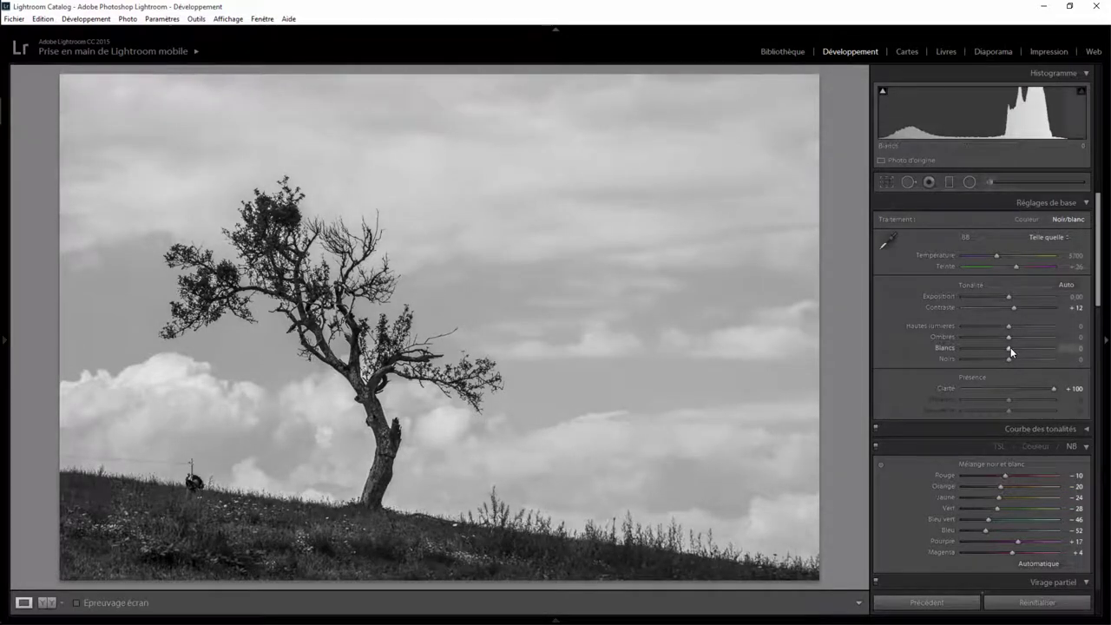
drag(1012, 347, 1030, 345)
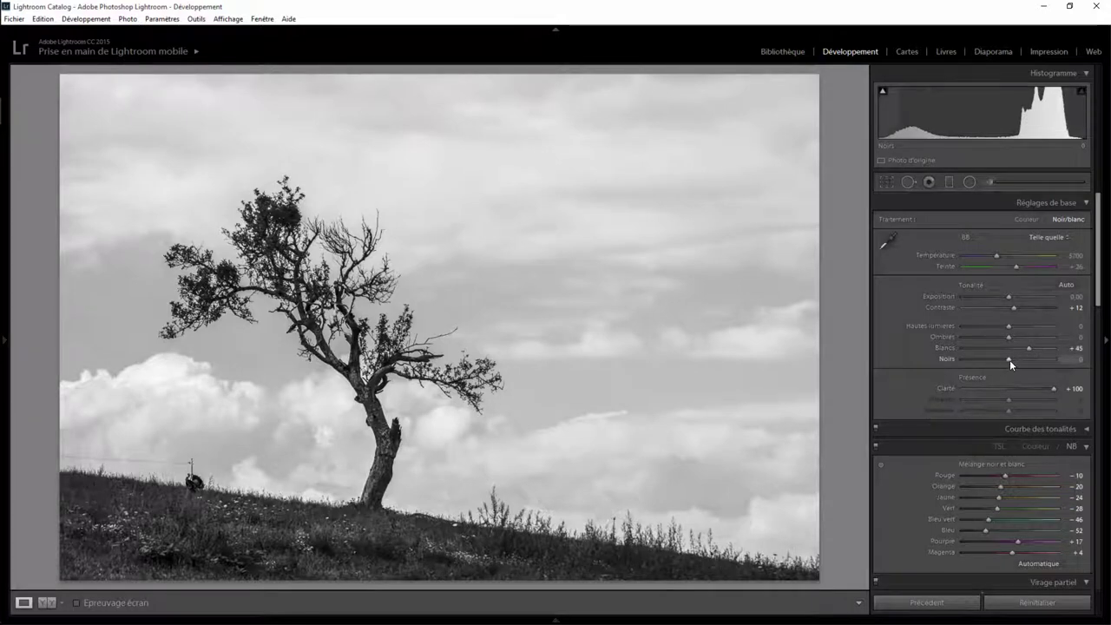
drag(1009, 359, 979, 361)
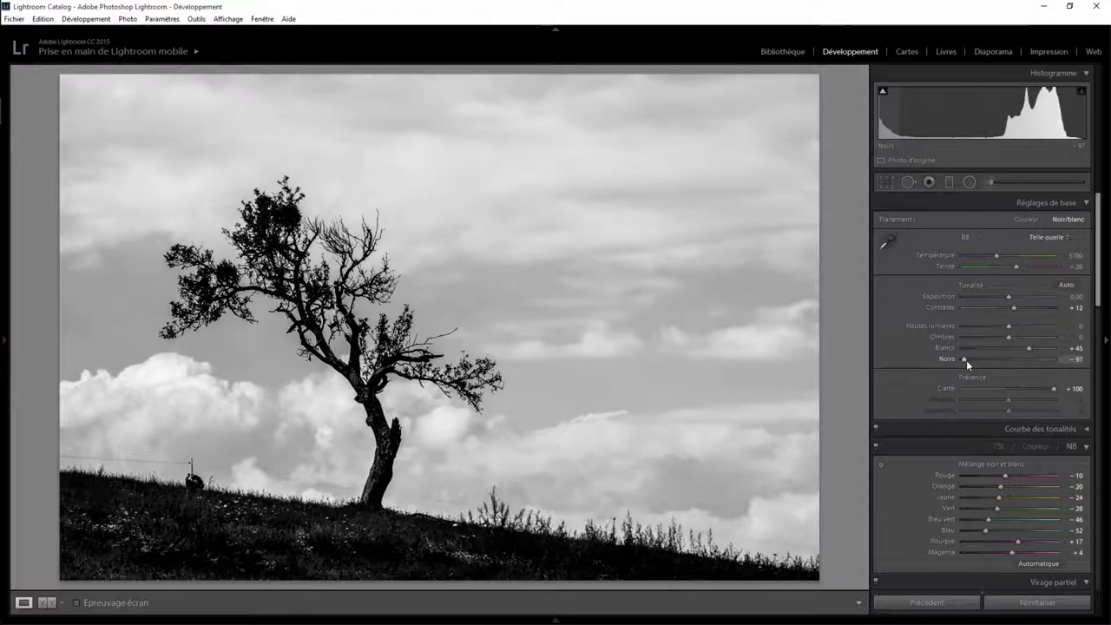
double_click(966, 360)
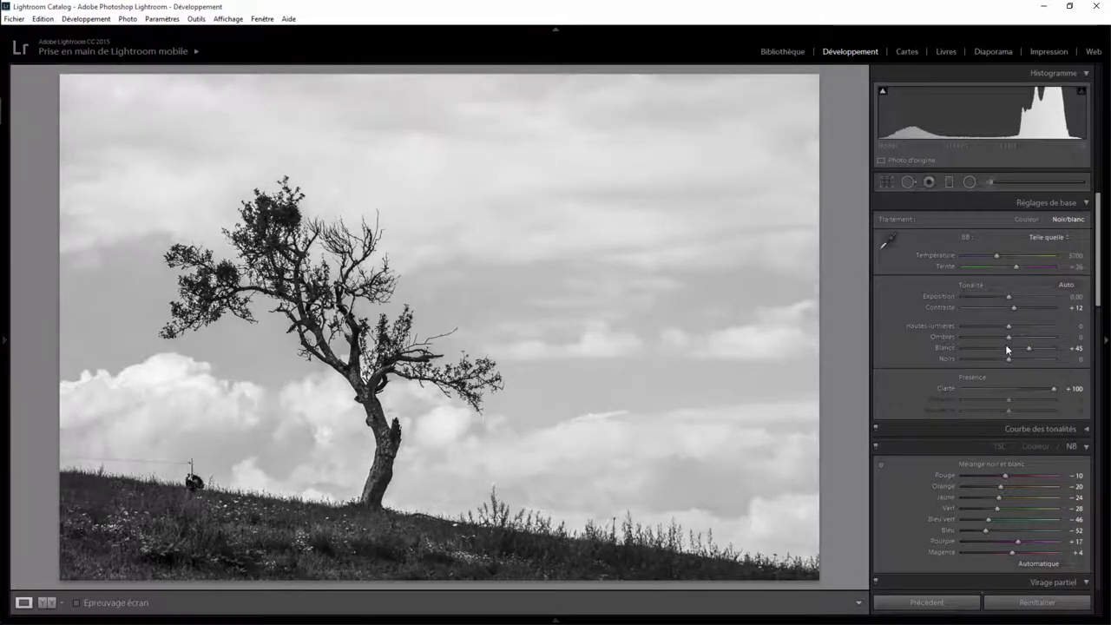
drag(1008, 336, 976, 338)
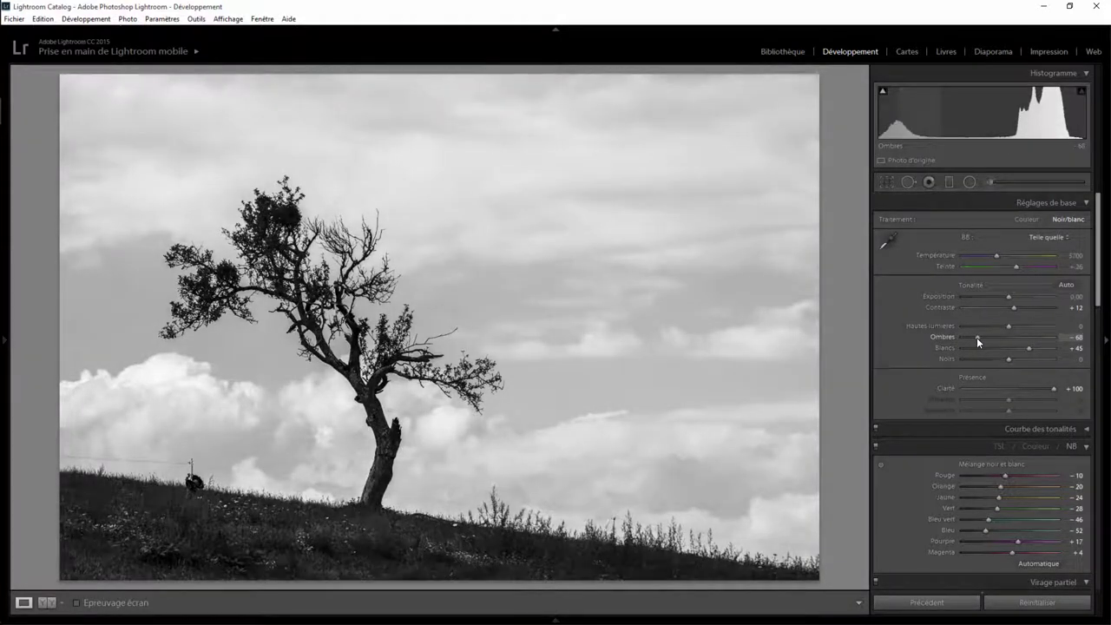
double_click(977, 337)
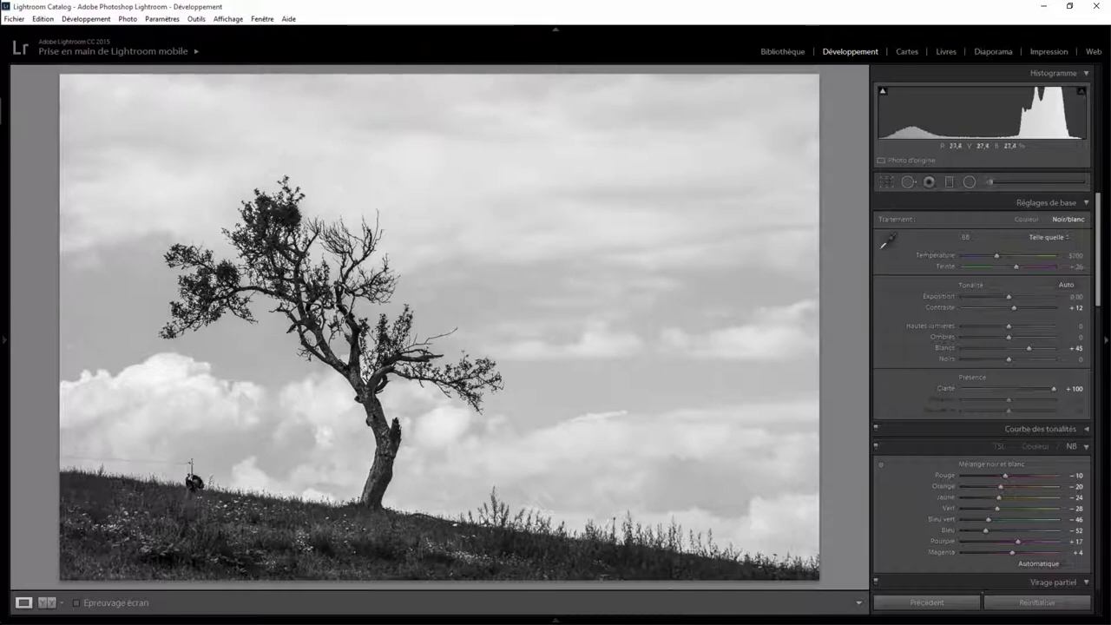
- Draw a radial filter around the tree and shift it lower
click(969, 182)
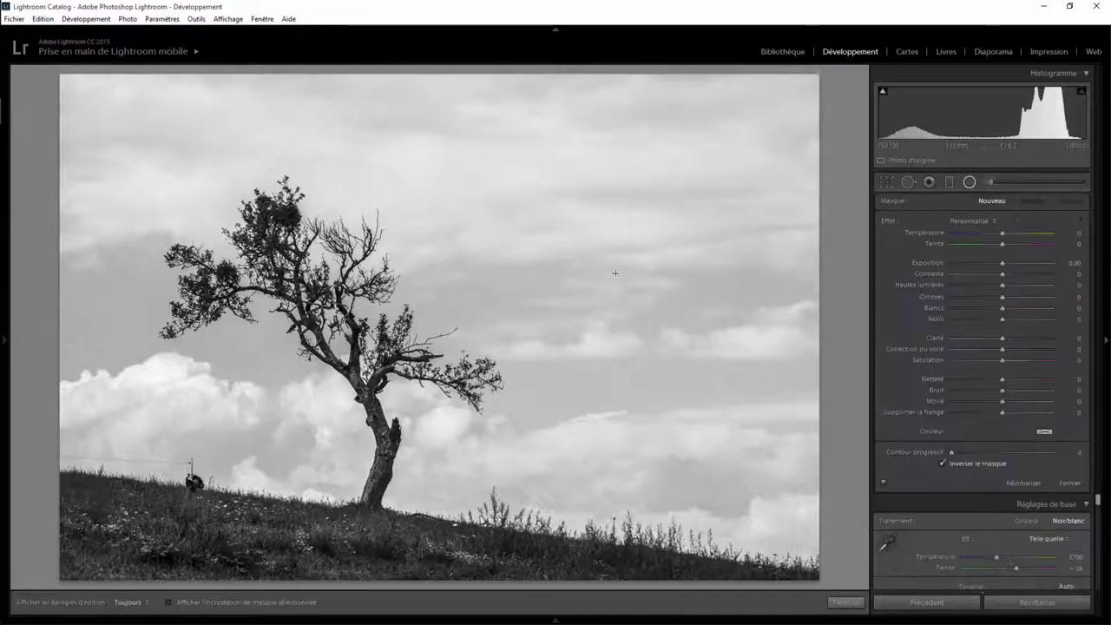
mouse_move(307, 292)
mouse_down()
mouse_move(437, 141)
mouse_move(376, 148)
mouse_up()
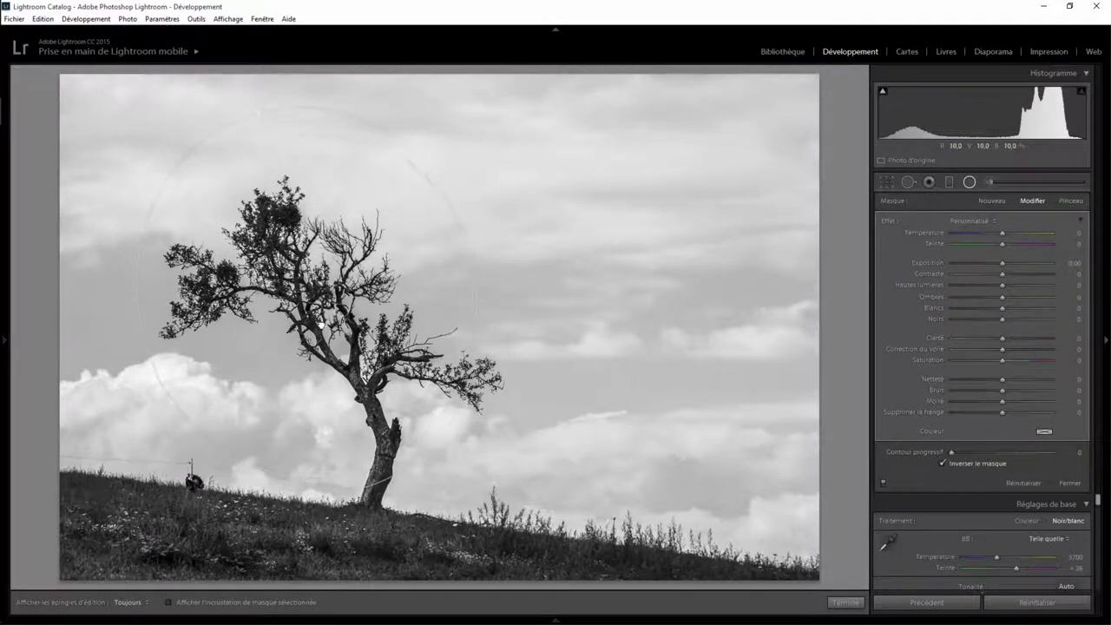
drag(306, 294, 320, 326)
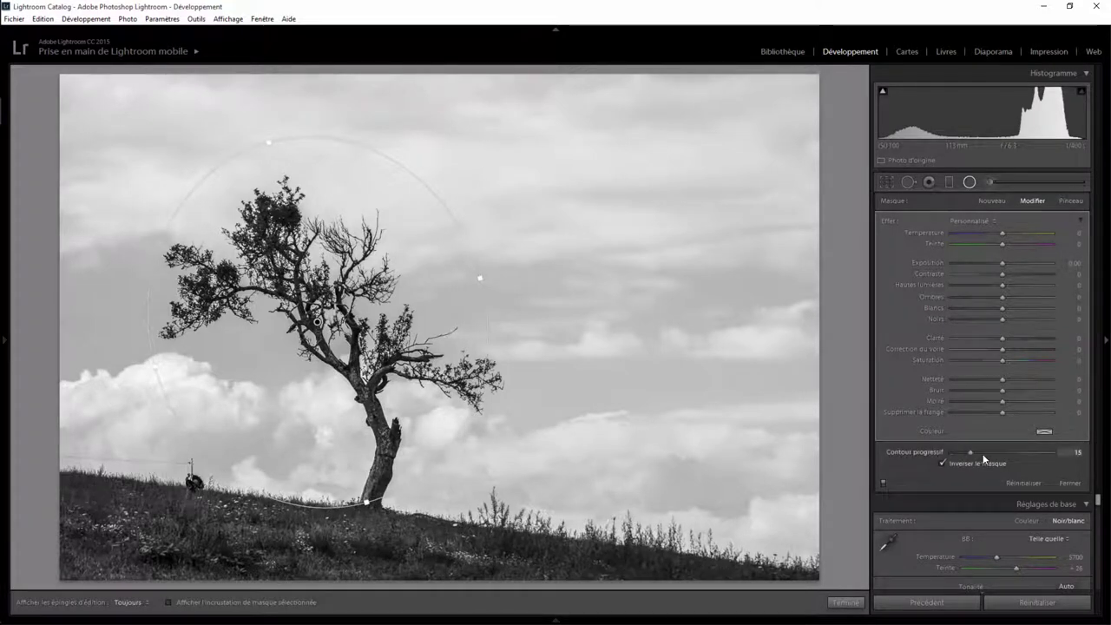
- Give the tree filter feather 46 and Clarity -60, stretch it over the hillside, and close
drag(955, 463, 999, 459)
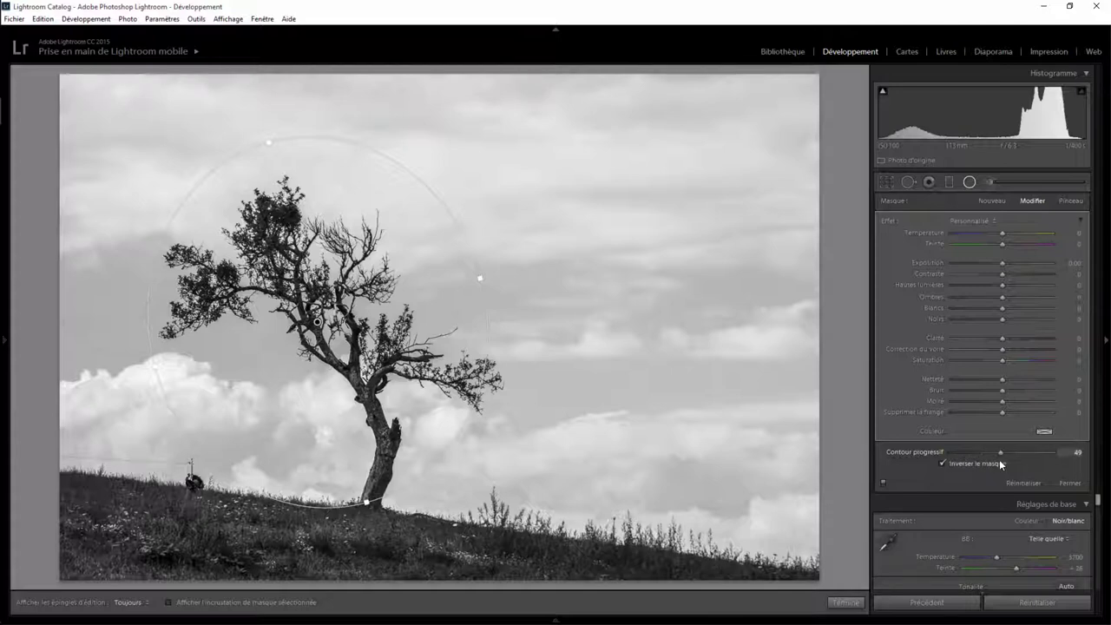
mouse_move(1004, 337)
mouse_down()
mouse_move(933, 344)
mouse_move(1070, 346)
mouse_up()
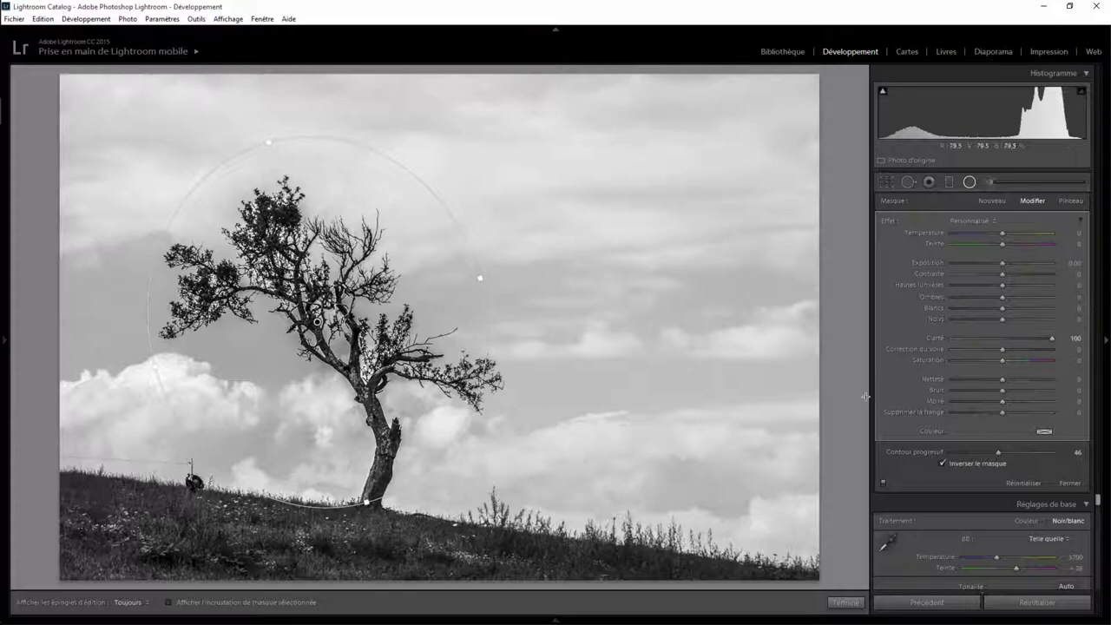
drag(1009, 339, 978, 339)
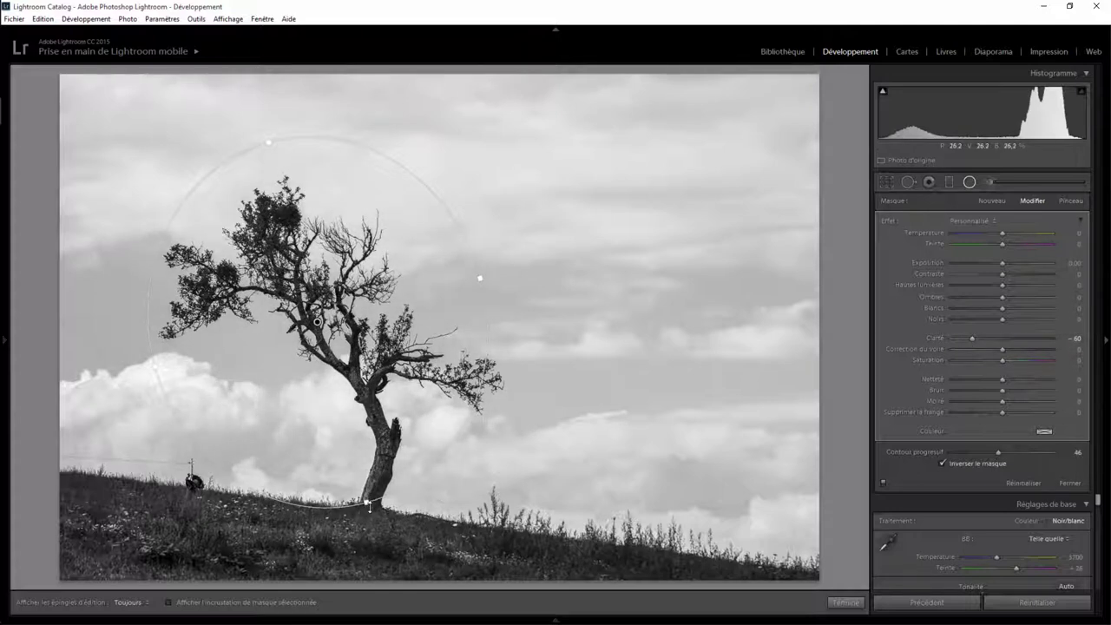
drag(369, 503, 373, 527)
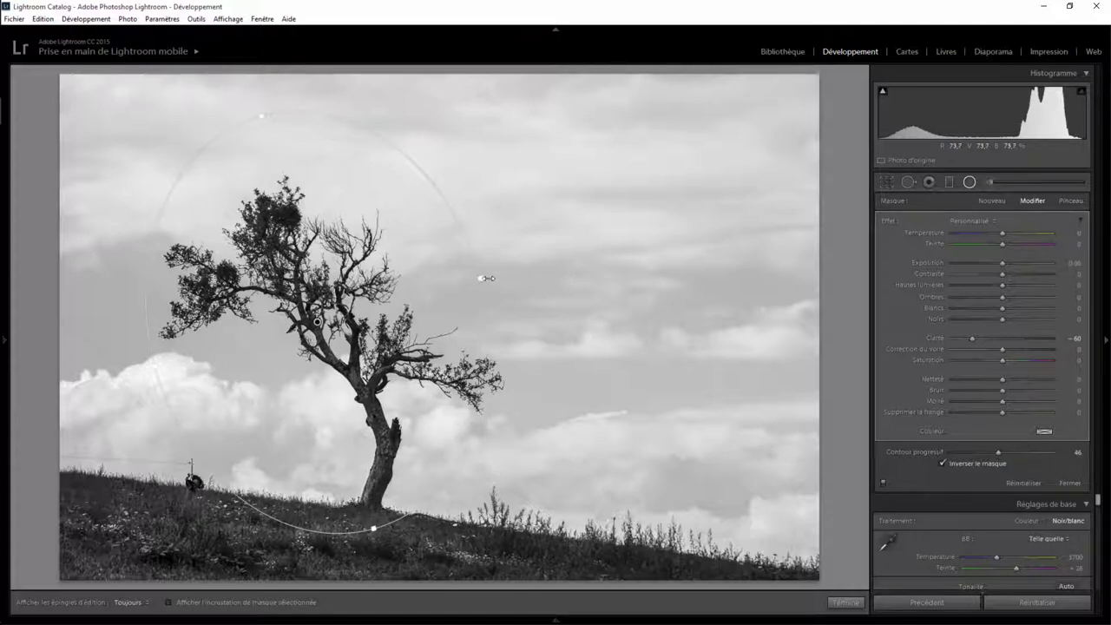
drag(483, 278, 506, 270)
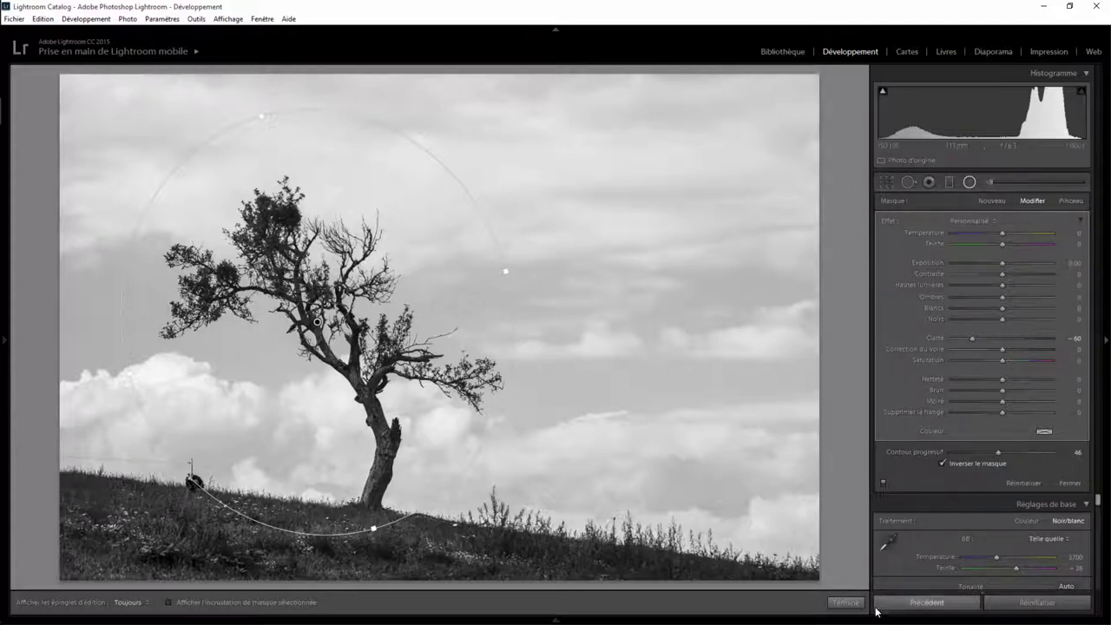
click(846, 602)
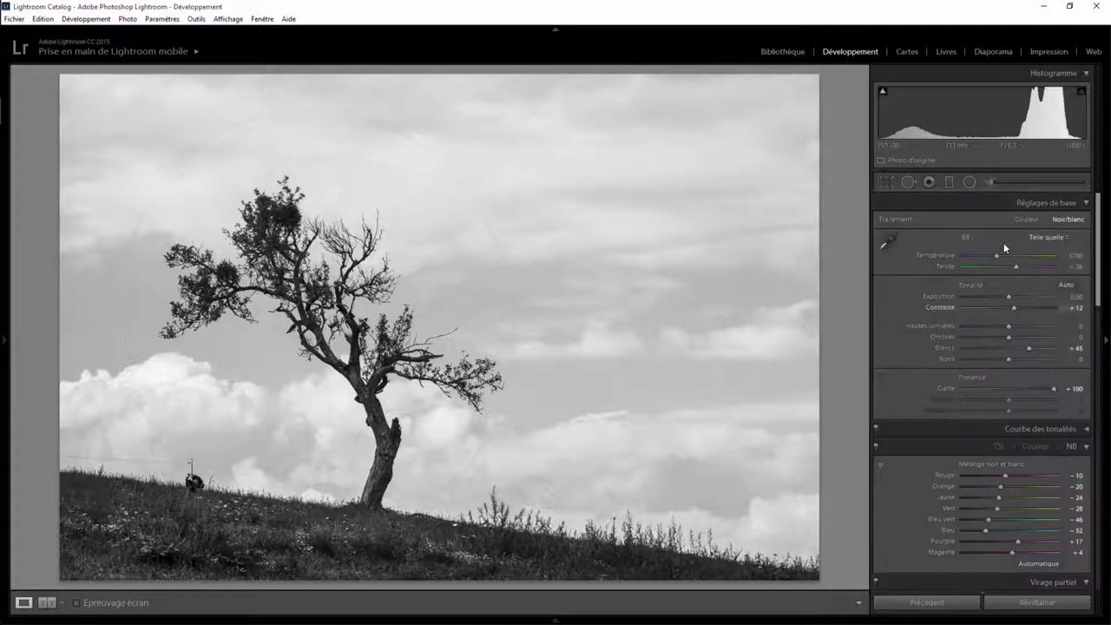
- Draw a second radial filter and position it over the upper-right sky
click(970, 181)
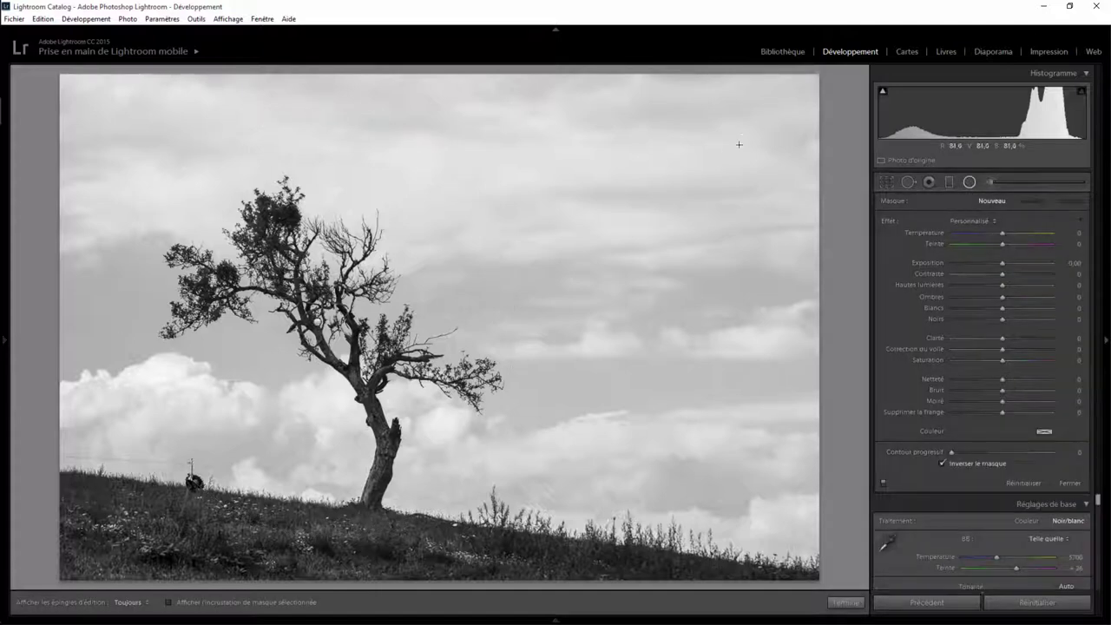
drag(738, 152, 452, 280)
drag(582, 218, 581, 218)
drag(755, 141, 696, 171)
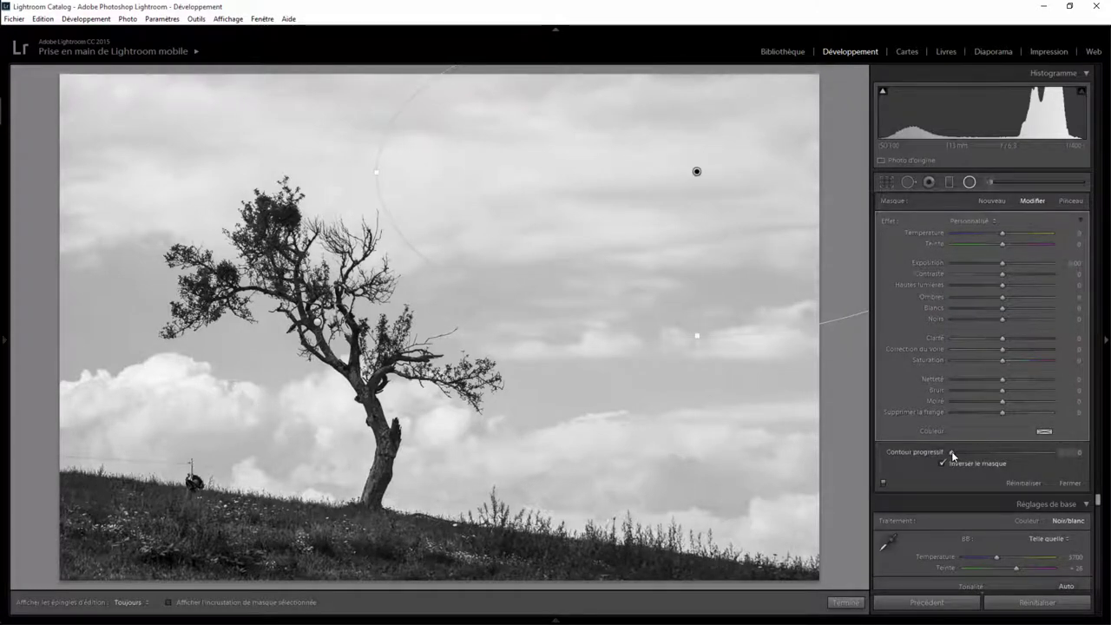
- Set the sky filter to feather 43, Highlights 100, Contrast 53 and Clarity 70, then close
drag(951, 451, 995, 452)
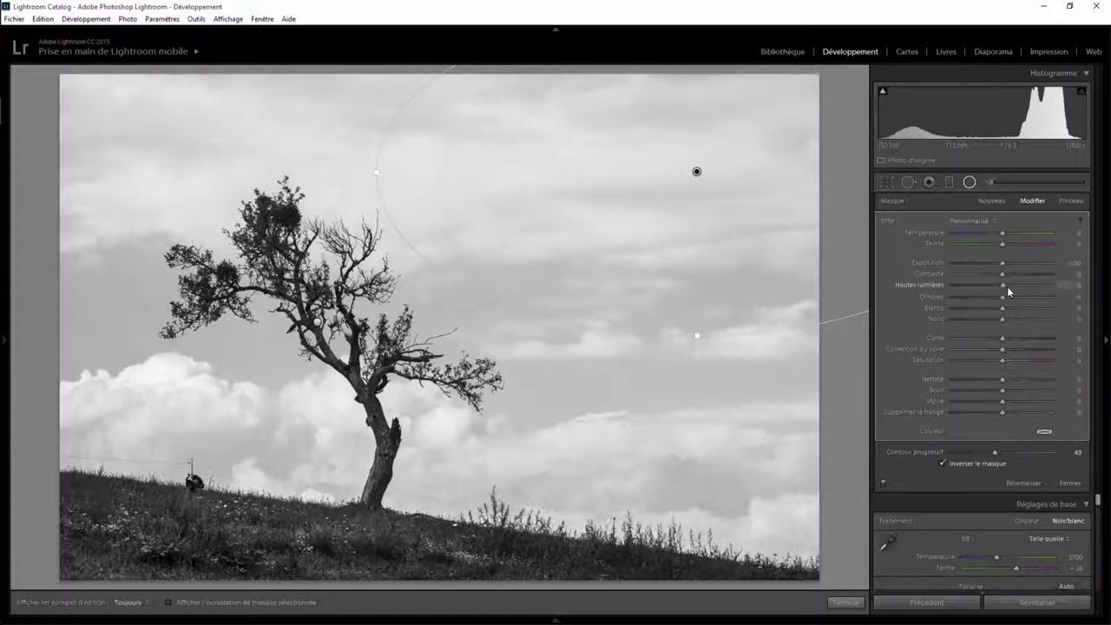
mouse_move(1002, 285)
mouse_down()
mouse_move(1035, 286)
mouse_move(920, 302)
mouse_up()
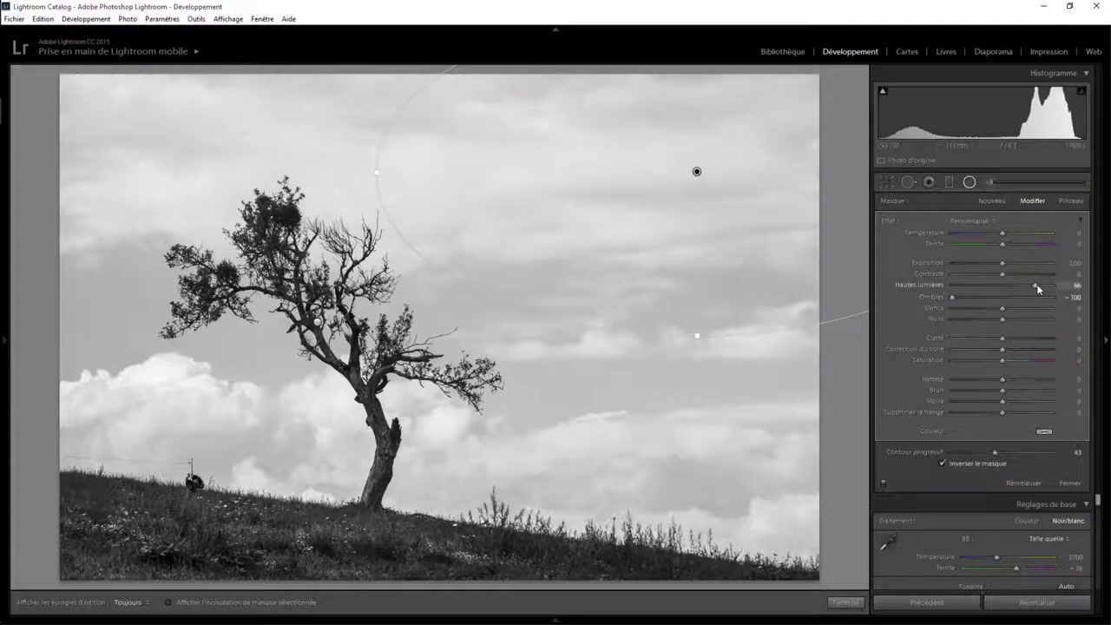
drag(1036, 284, 1084, 293)
drag(1003, 273, 1027, 278)
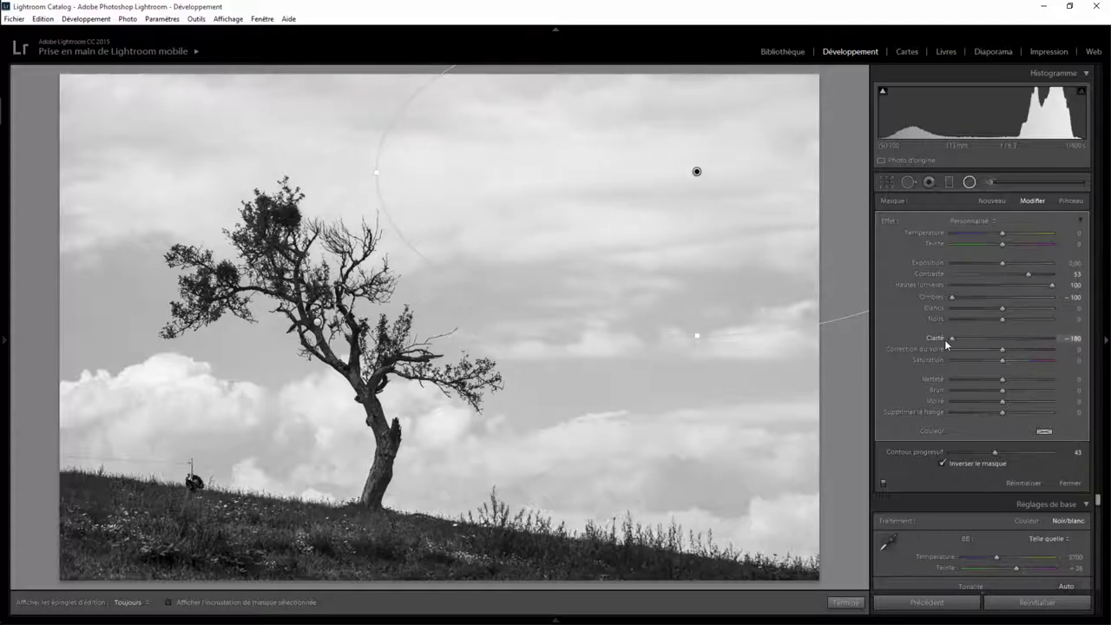
click(1037, 338)
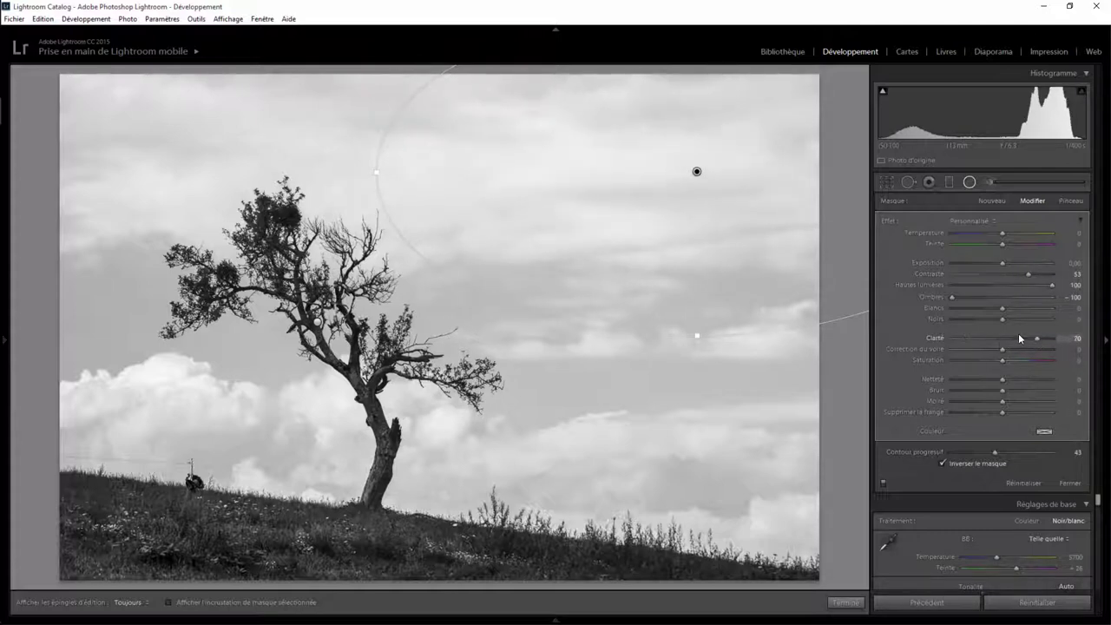
click(696, 177)
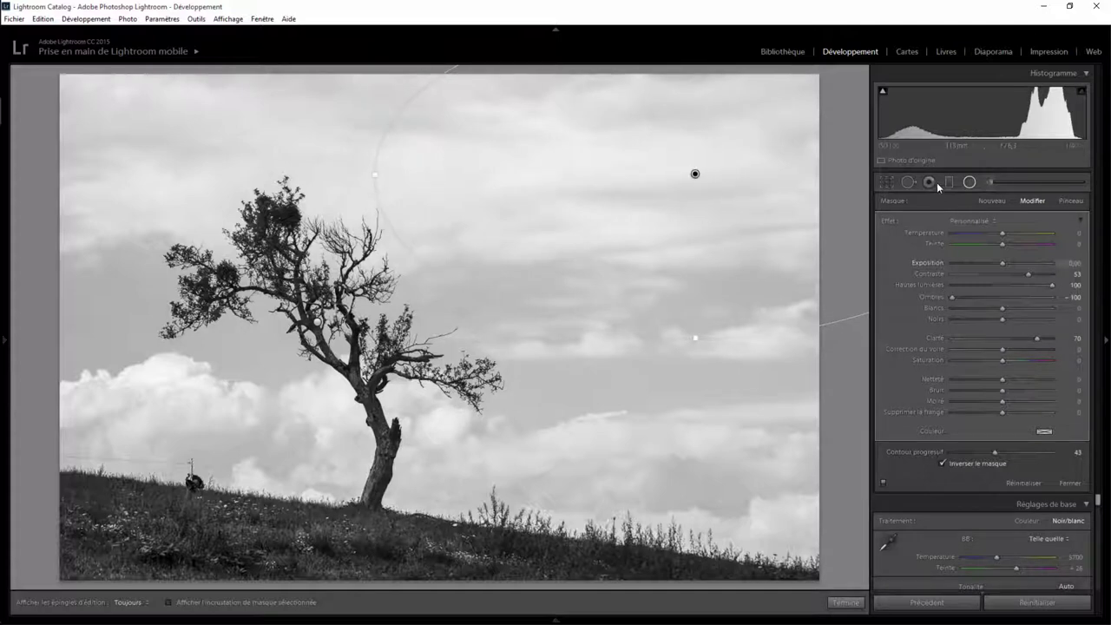
click(971, 183)
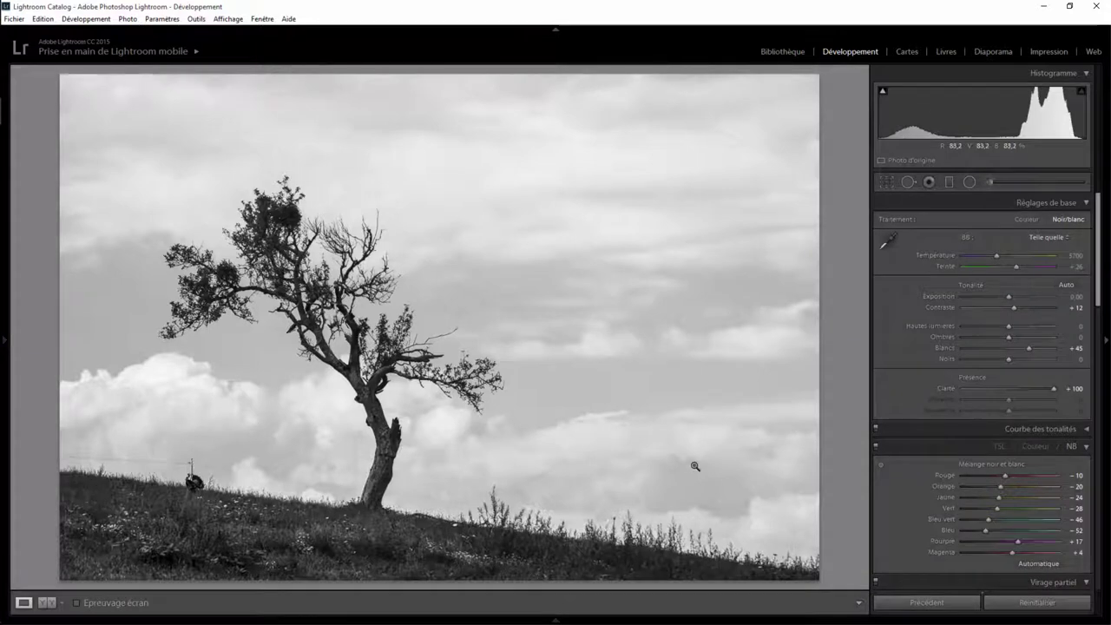
- Add a rotated radial filter over the lower-right clouds with feather 54 and Clarity 93
click(962, 187)
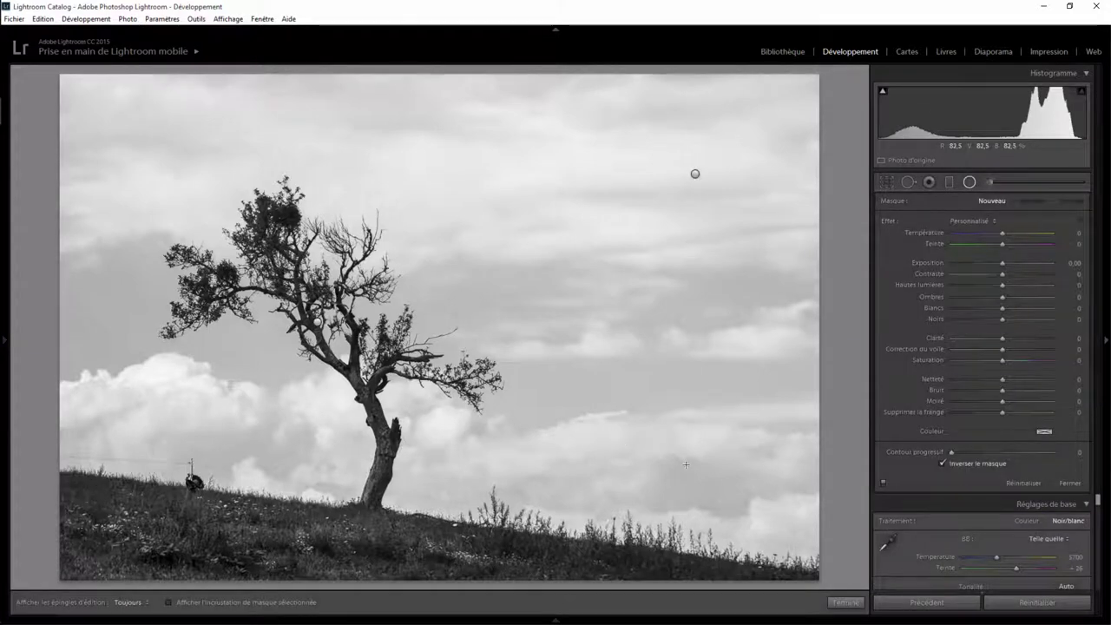
drag(621, 441, 834, 511)
drag(784, 397, 784, 426)
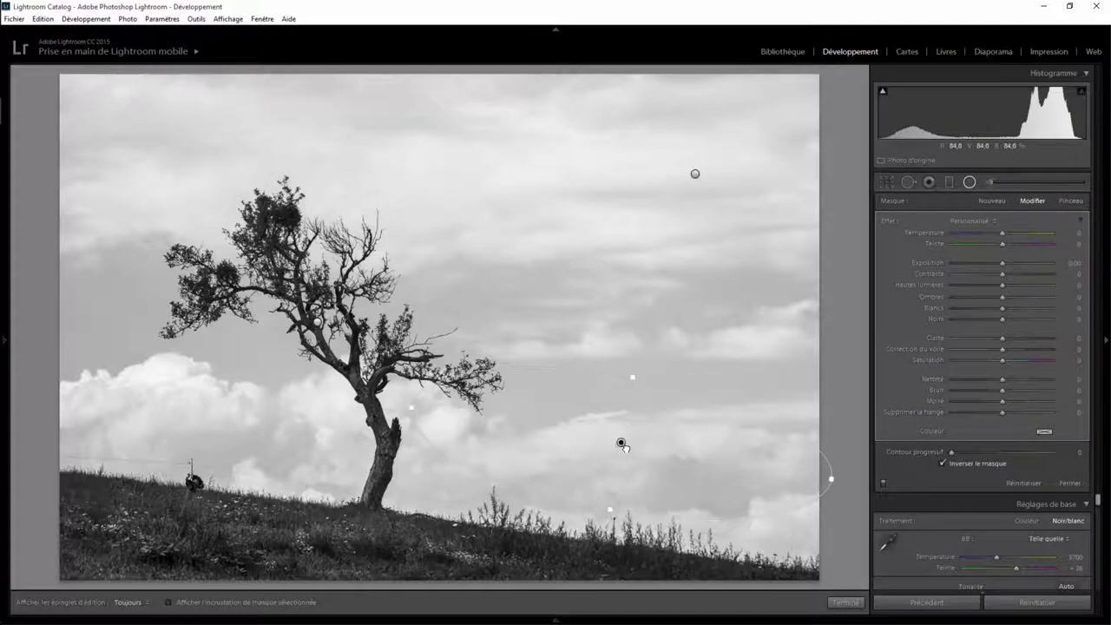
drag(621, 443, 617, 470)
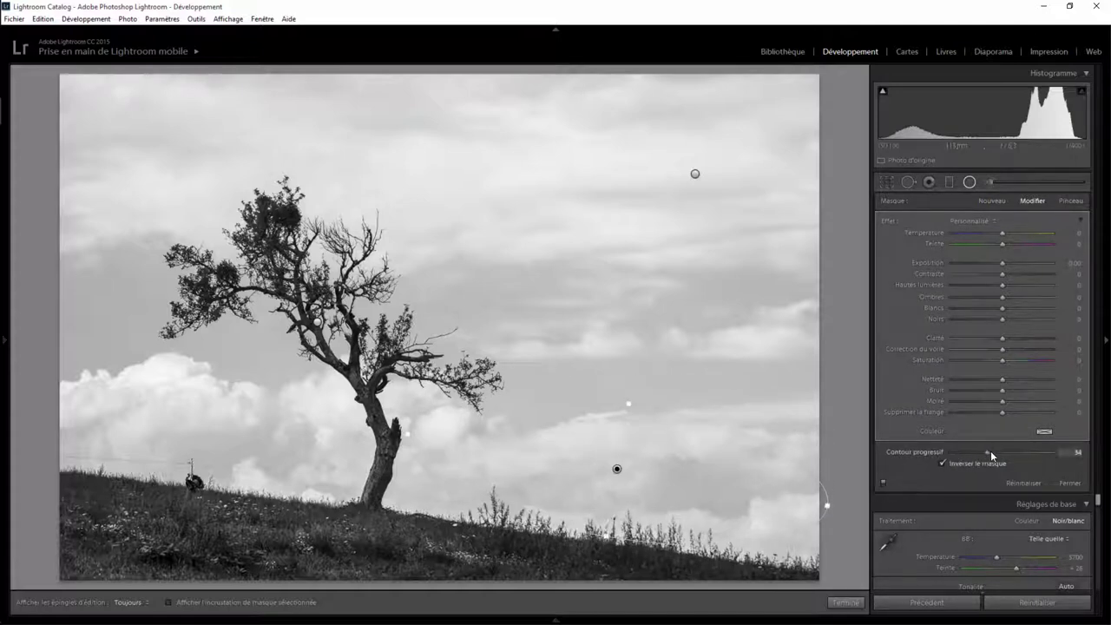
drag(990, 450, 1005, 447)
drag(1001, 338, 1050, 347)
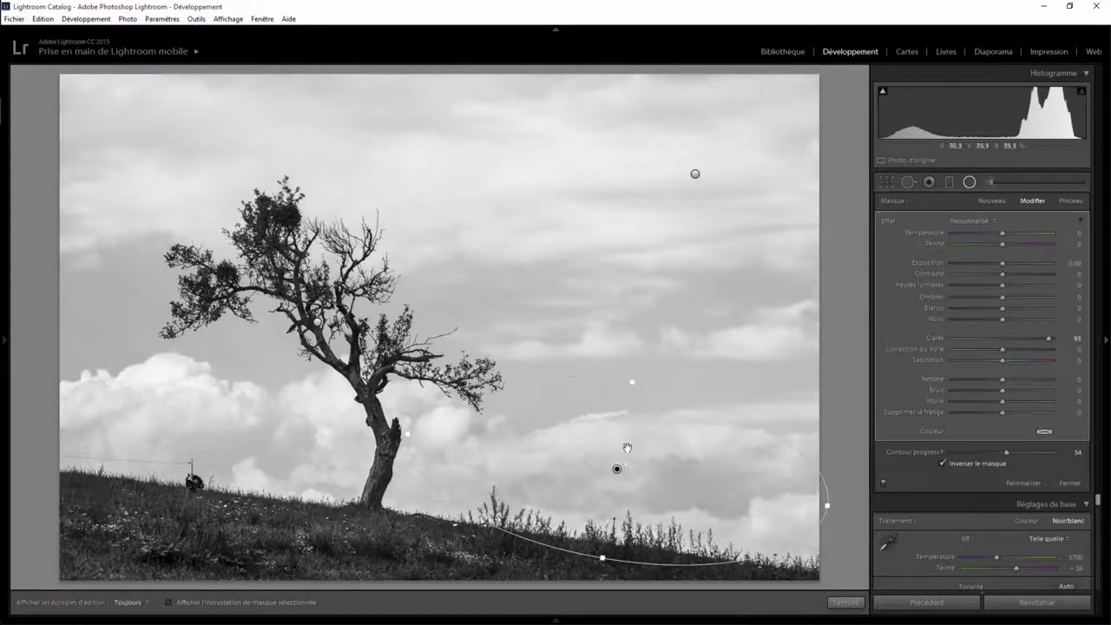
drag(617, 470, 648, 458)
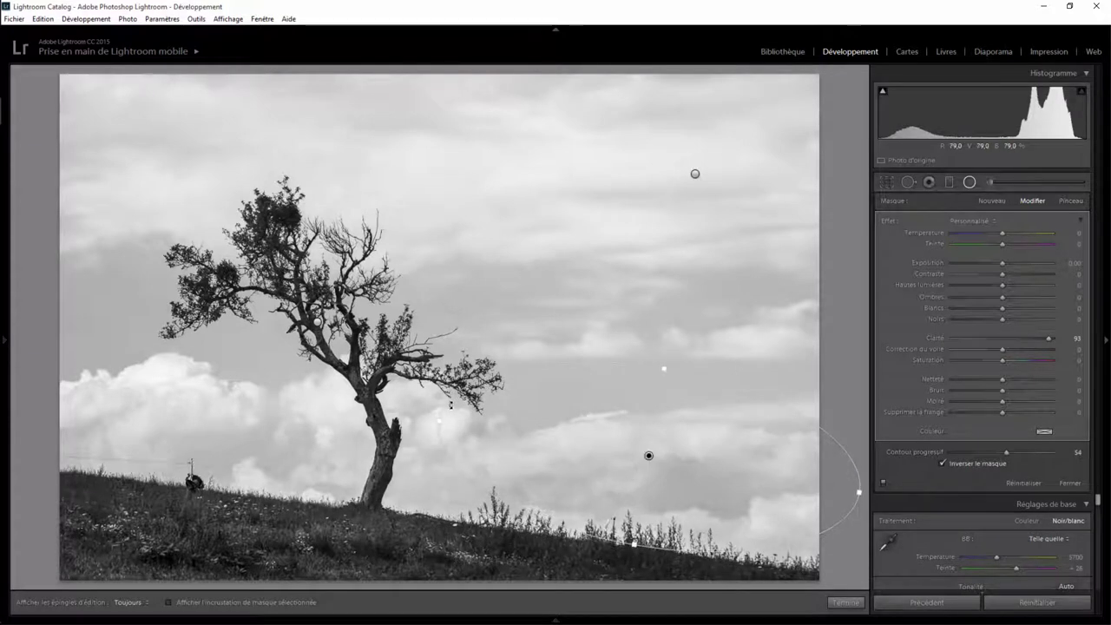
drag(450, 404, 447, 422)
- Duplicate that filter onto the left hillside and close the radial filter tool
right_click(649, 457)
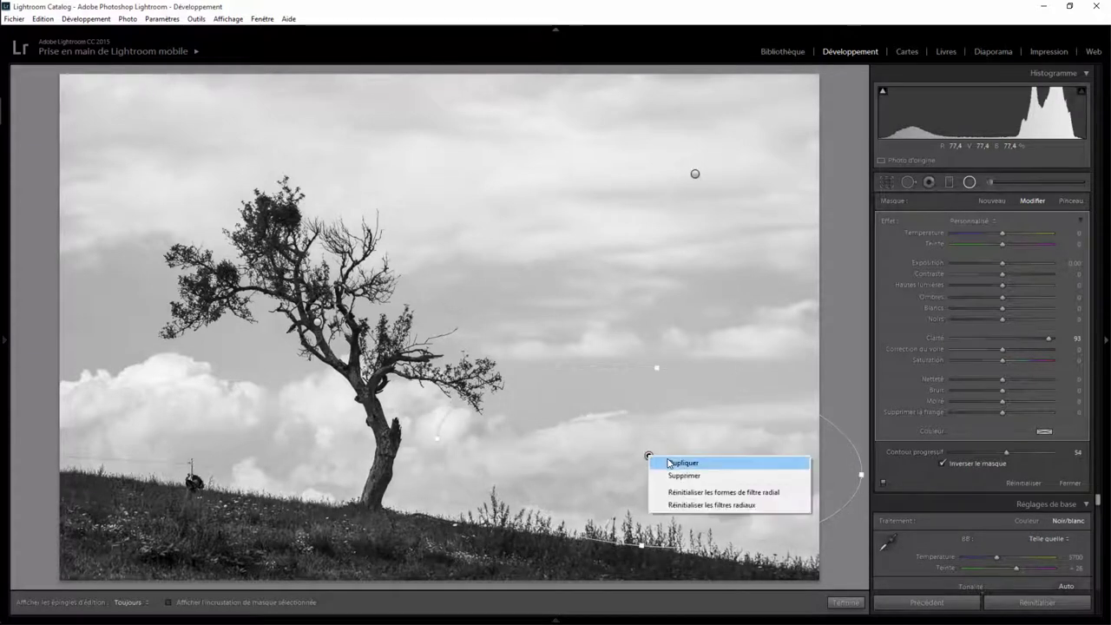
click(642, 469)
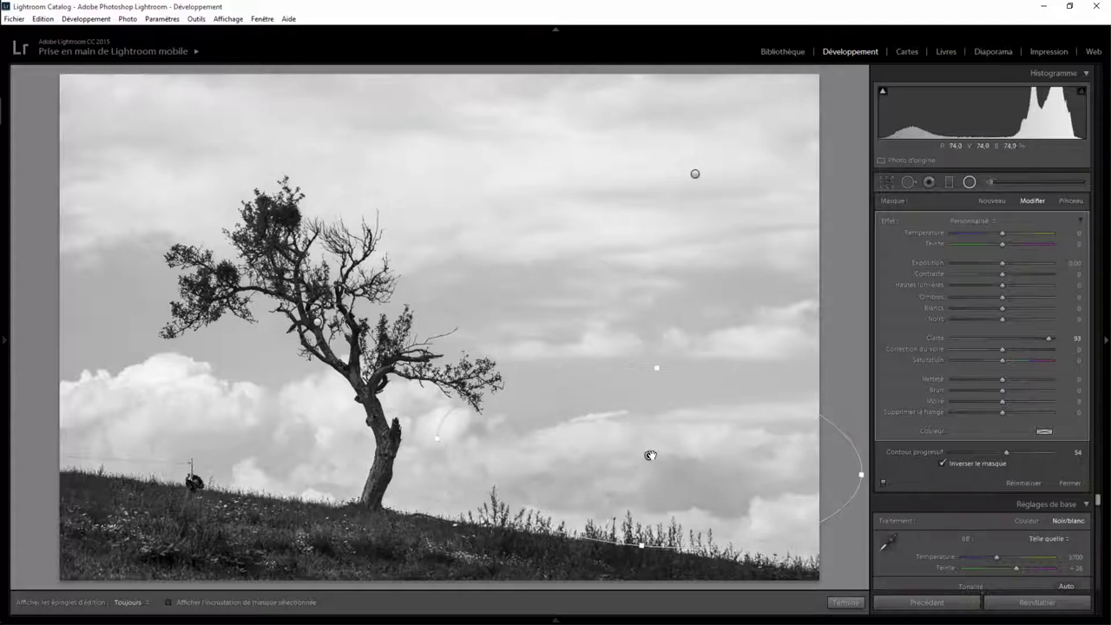
drag(564, 457, 164, 418)
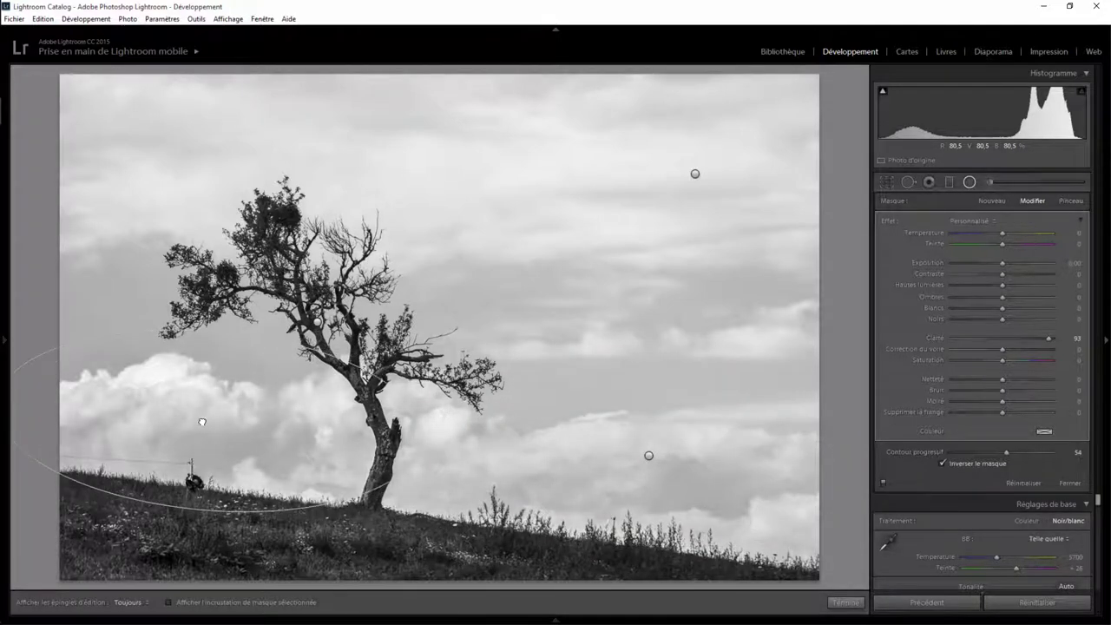
click(158, 414)
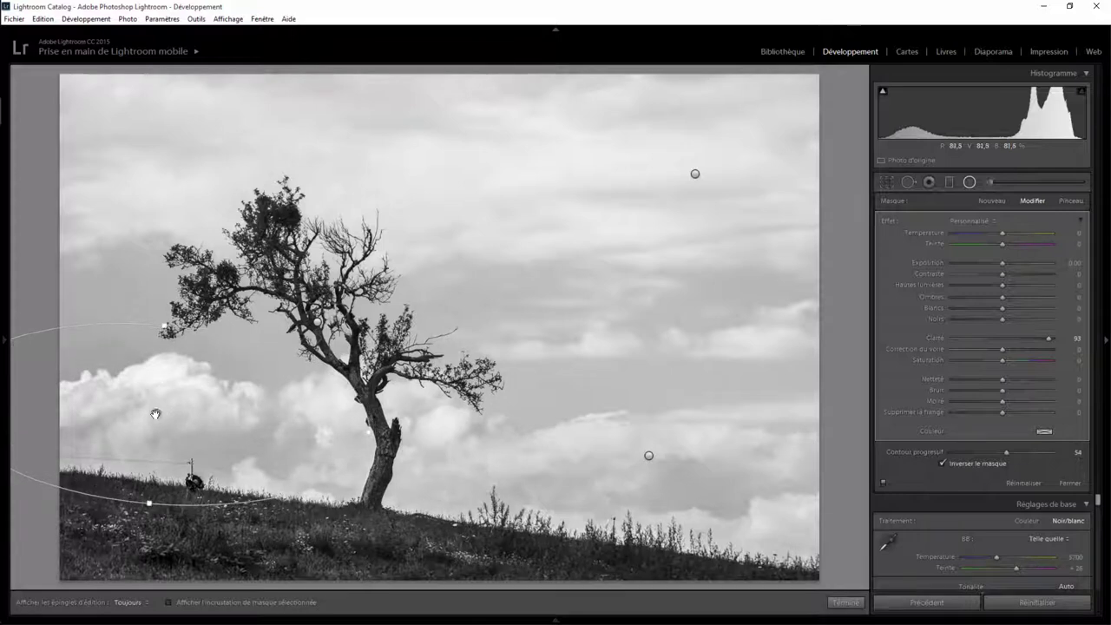
click(846, 603)
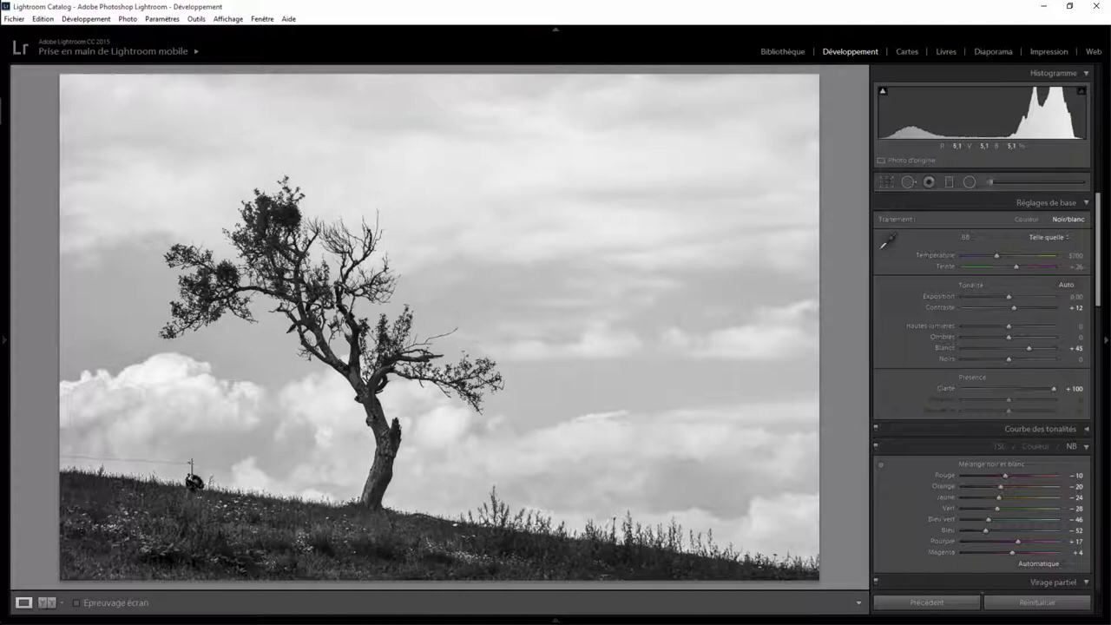
- Add a radial filter on the tree crown with feather 37 and Shadows about 31
click(969, 183)
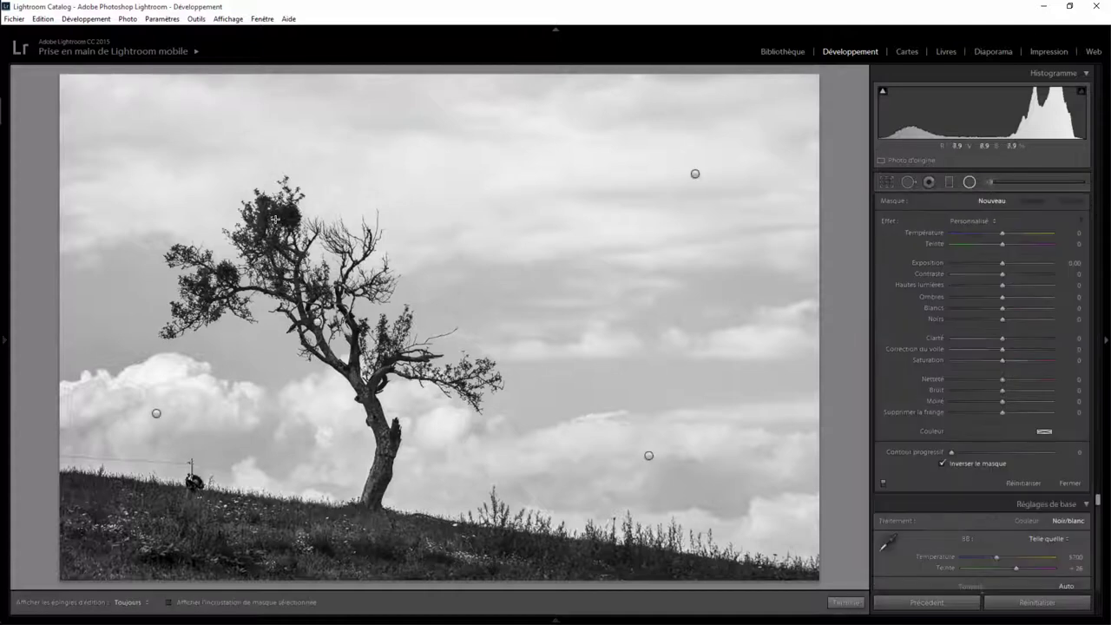
drag(278, 260, 337, 269)
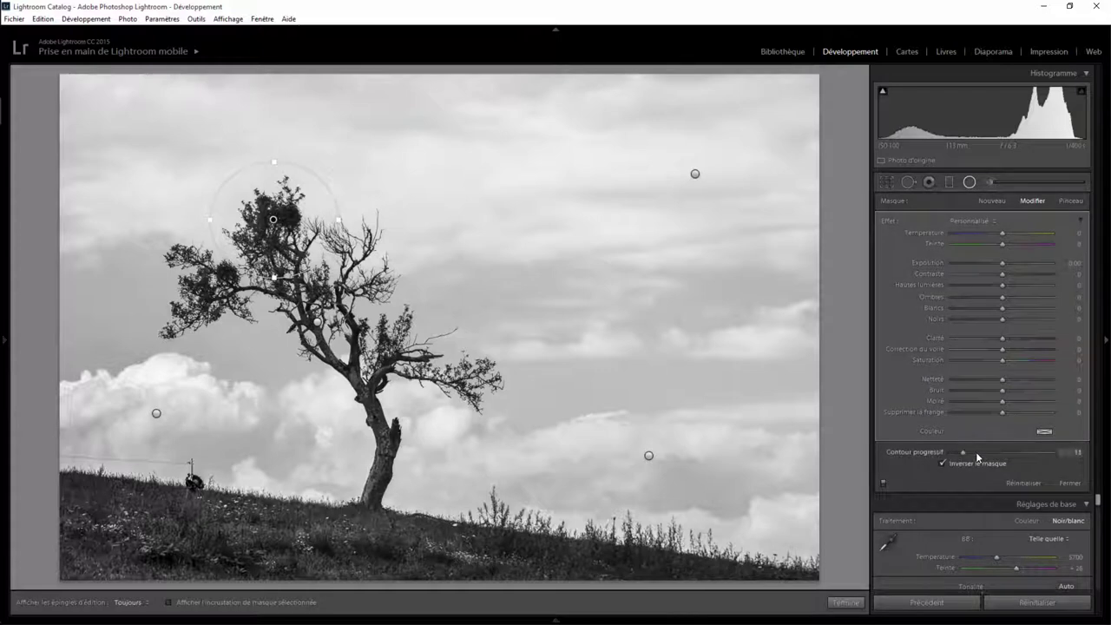
drag(975, 451, 987, 452)
mouse_move(1045, 306)
mouse_down()
mouse_move(1058, 307)
mouse_move(1023, 310)
mouse_up()
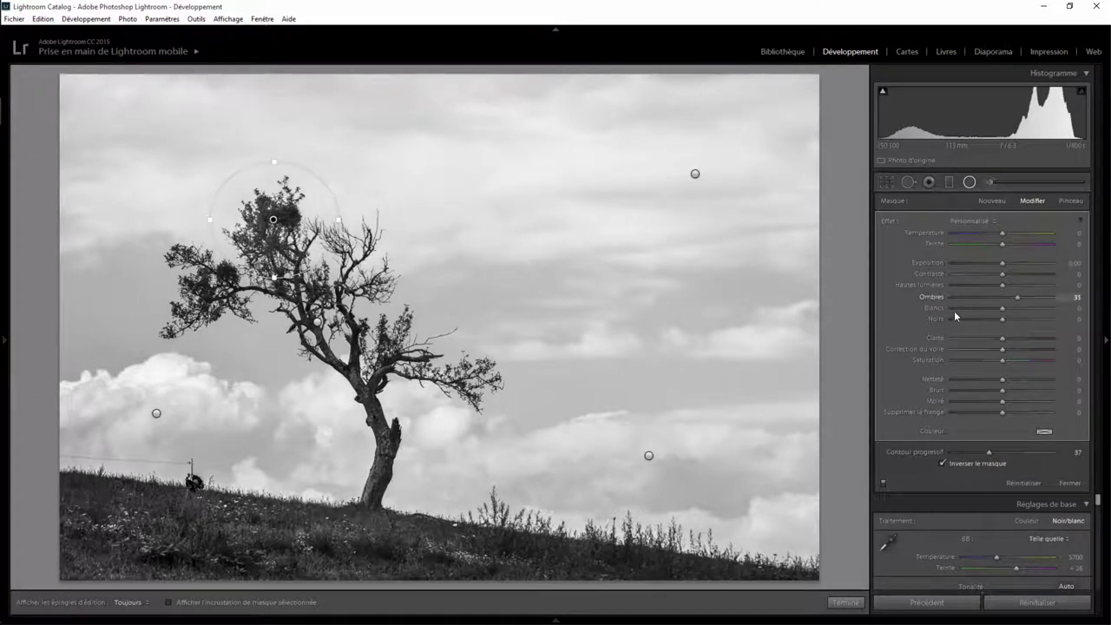
right_click(271, 219)
key(Escape)
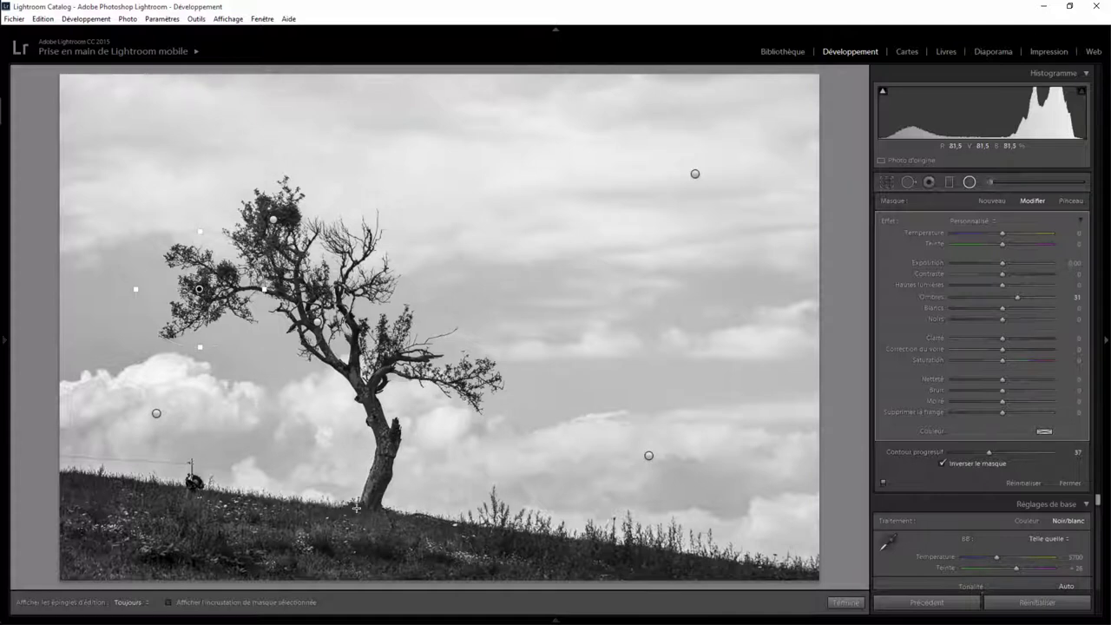
click(844, 601)
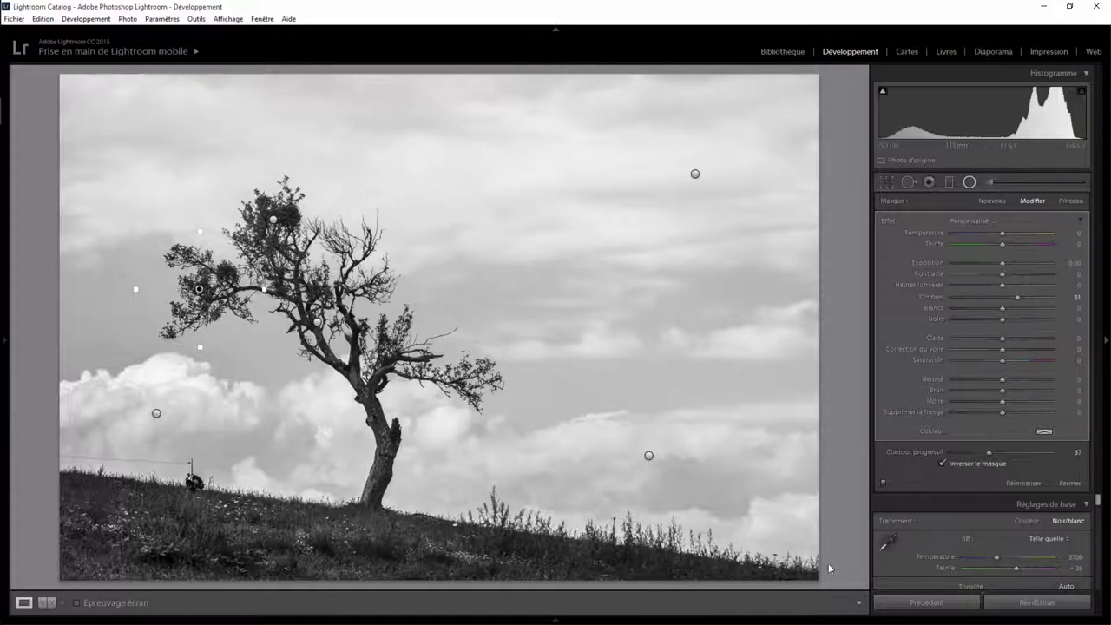
- Zoom in on the tree trunk and reopen the Adjustment Brush at size 4.0
click(990, 182)
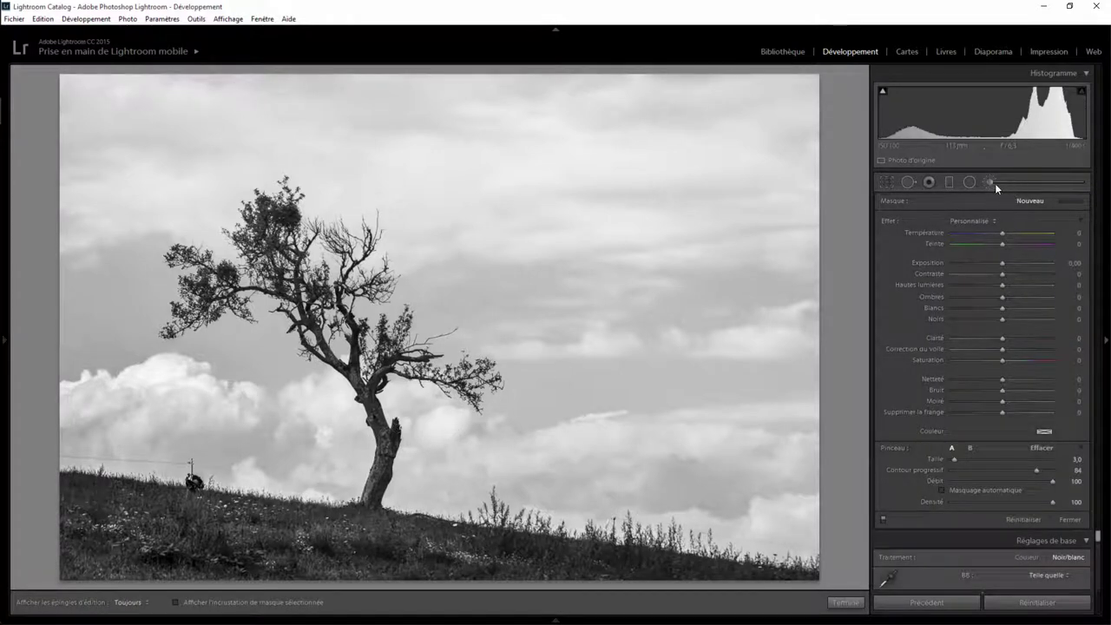
click(990, 182)
click(382, 437)
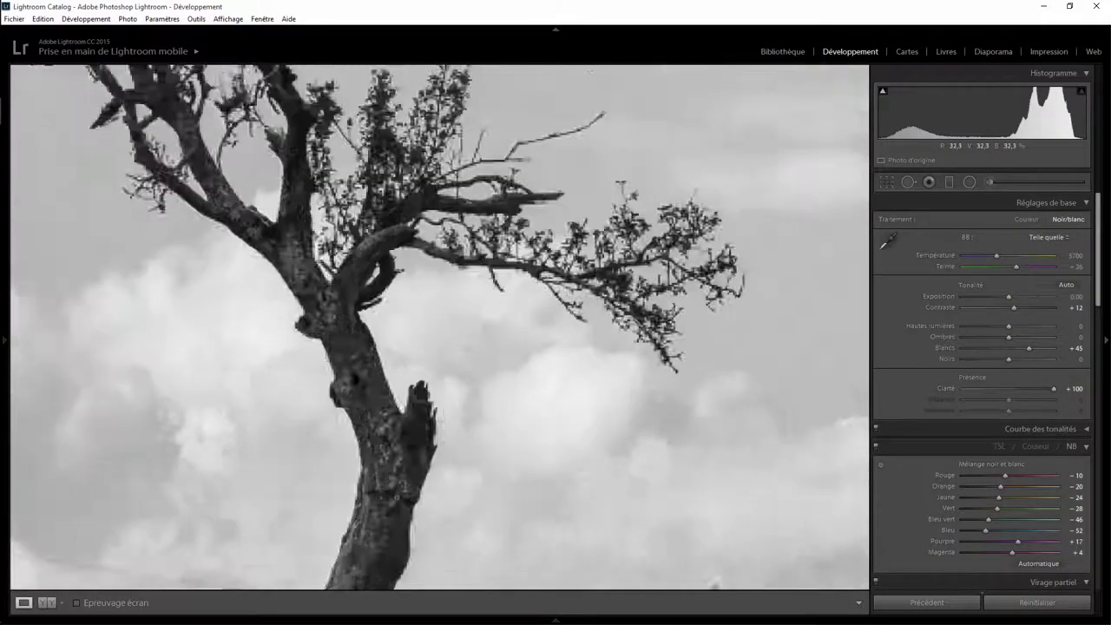
click(392, 499)
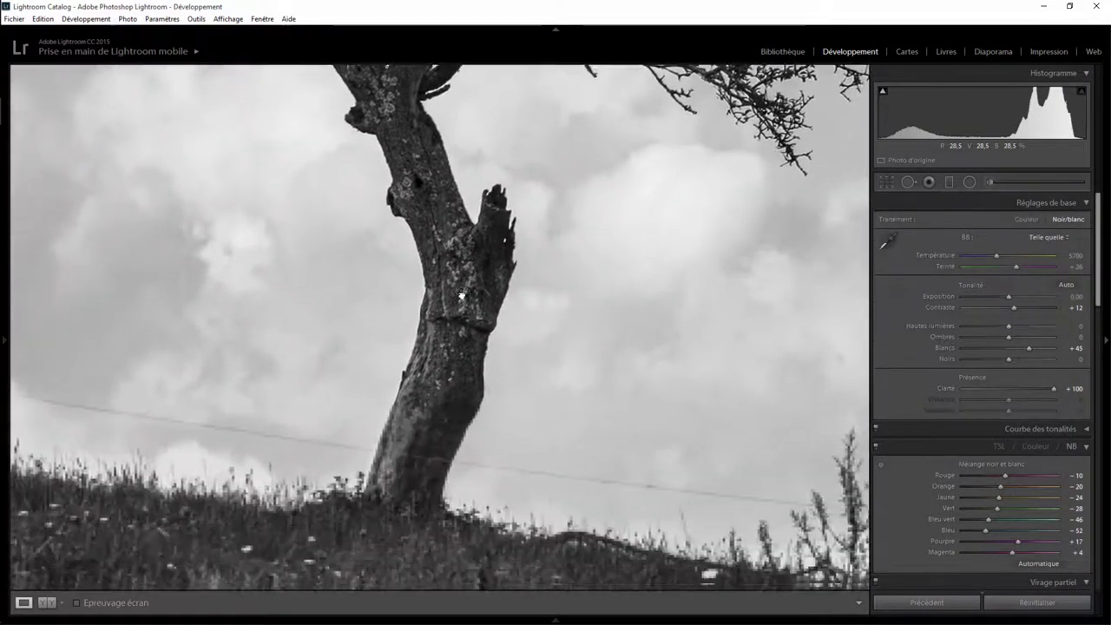
click(459, 364)
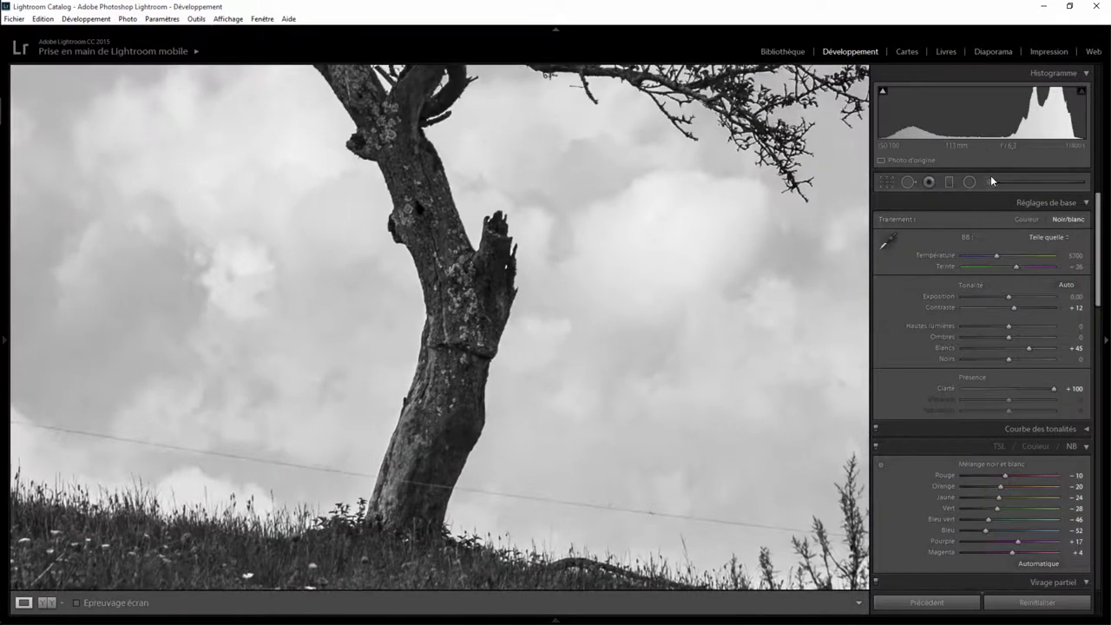
click(989, 179)
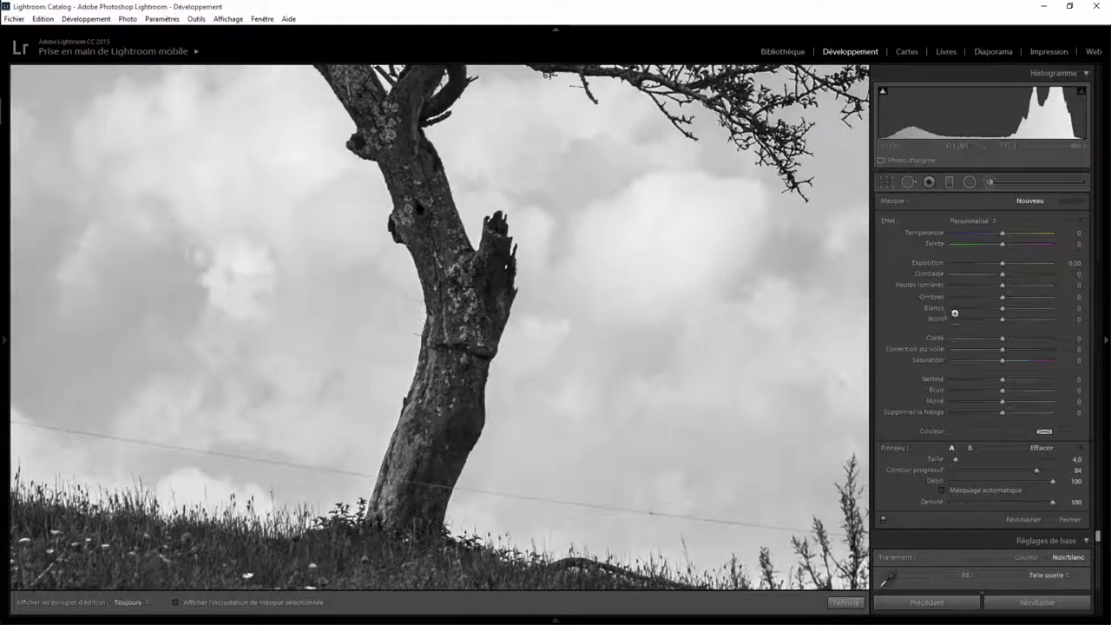
- Set the adjustment brush to Shadows 65 and Clarity 62
drag(1009, 298, 1019, 298)
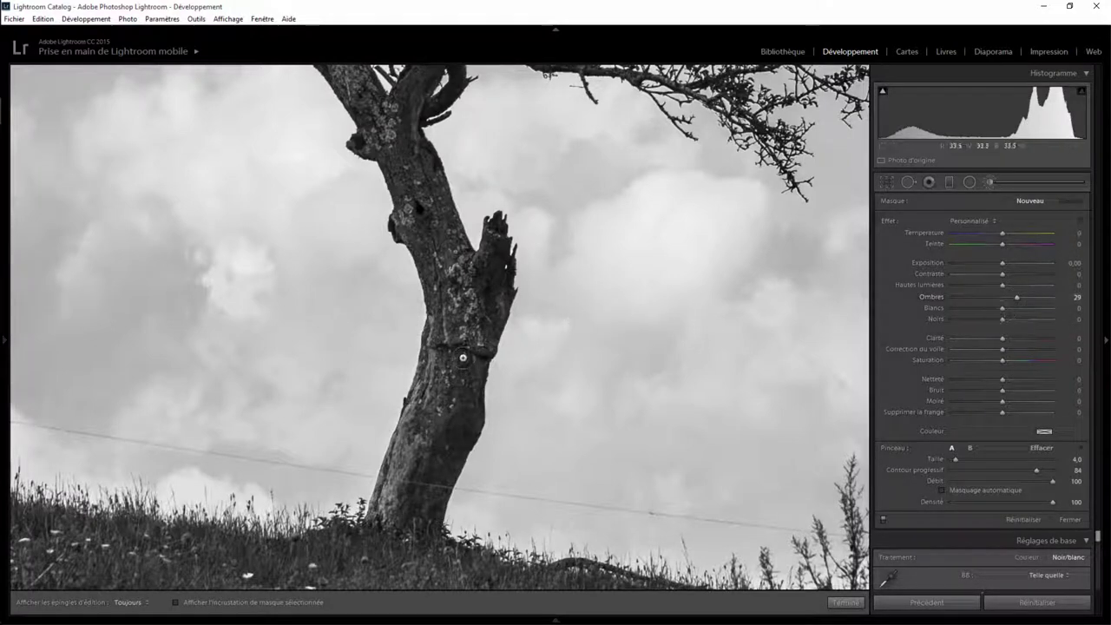
key(h)
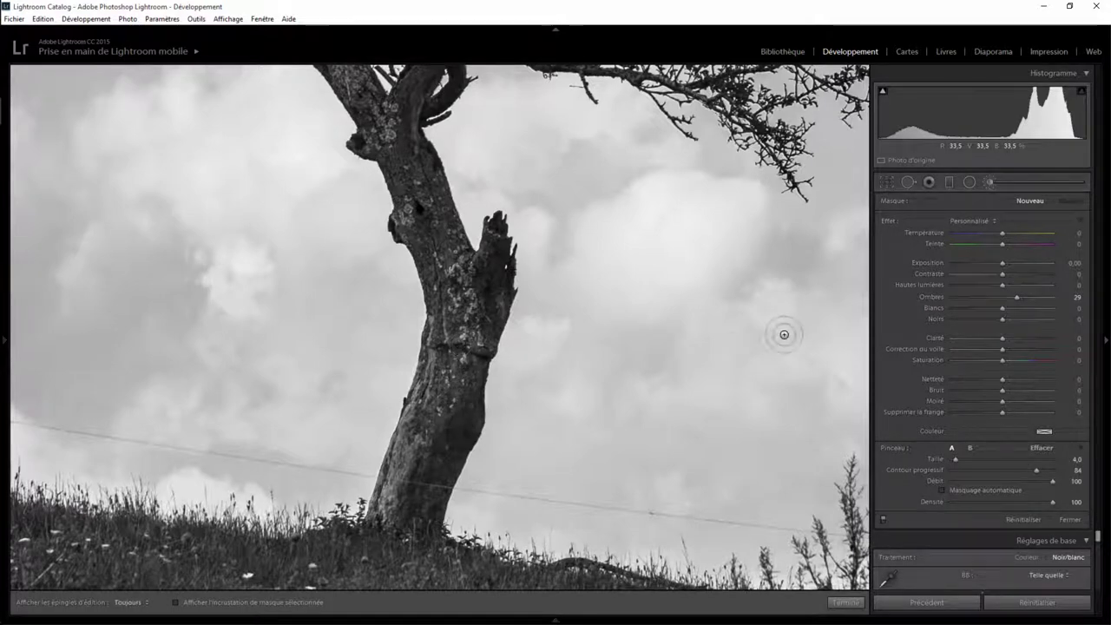
key(h)
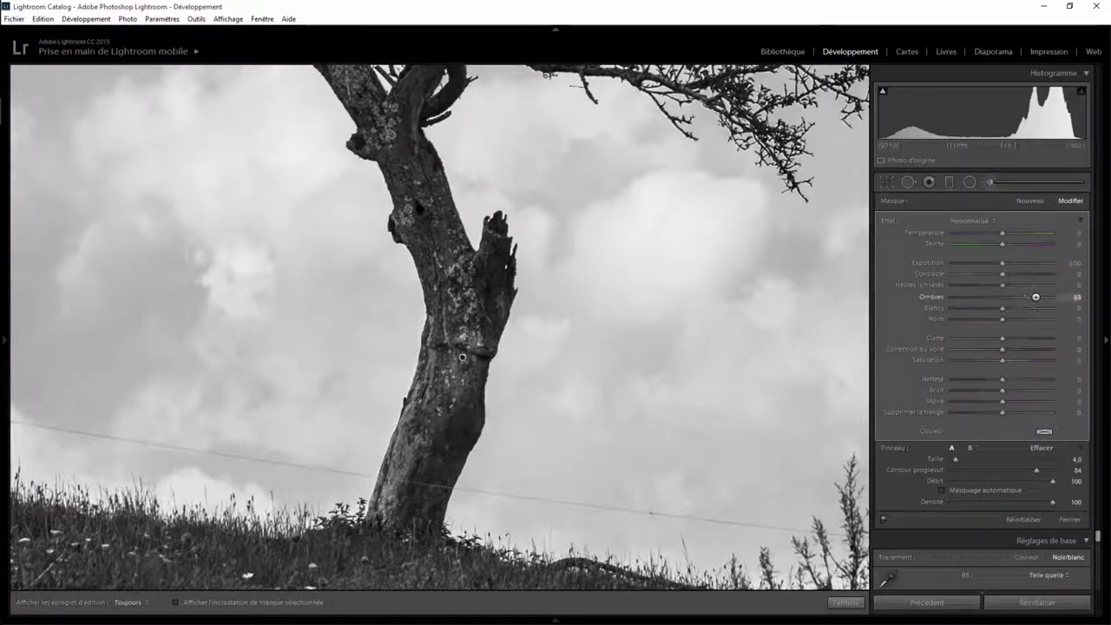
drag(1027, 297, 1036, 297)
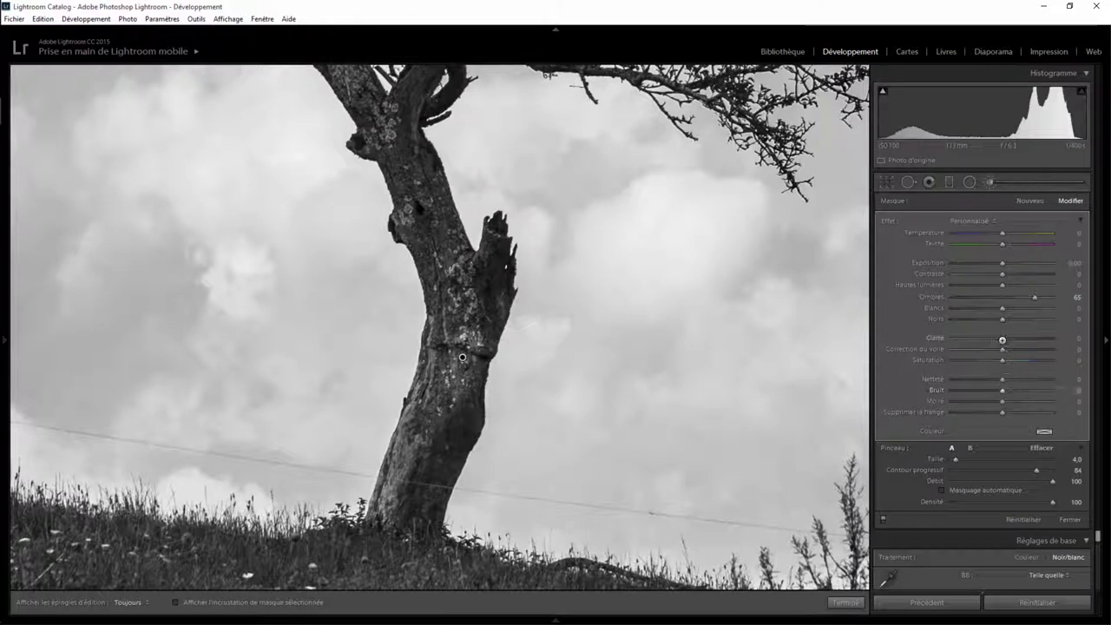
mouse_move(1032, 342)
mouse_down()
mouse_move(1045, 343)
mouse_move(1033, 344)
mouse_up()
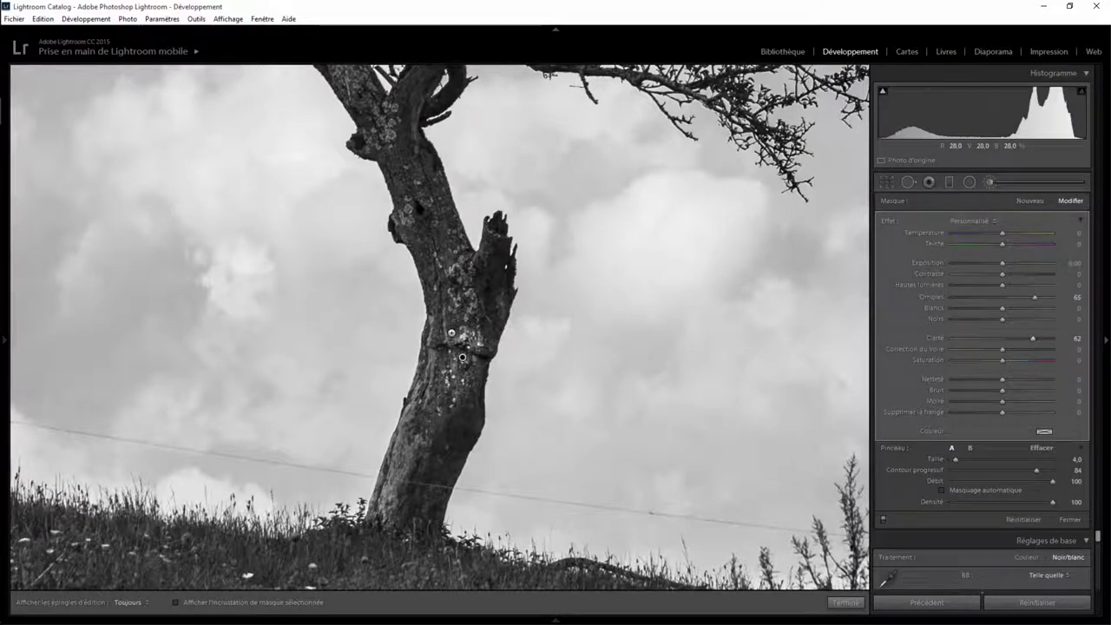
key(h)
- Paint the brush effect along the lower and mid trunk
mouse_move(462, 357)
mouse_down()
mouse_move(409, 456)
mouse_move(421, 401)
mouse_move(386, 512)
mouse_move(438, 499)
mouse_move(453, 440)
mouse_move(426, 479)
mouse_move(423, 451)
mouse_move(379, 507)
mouse_up()
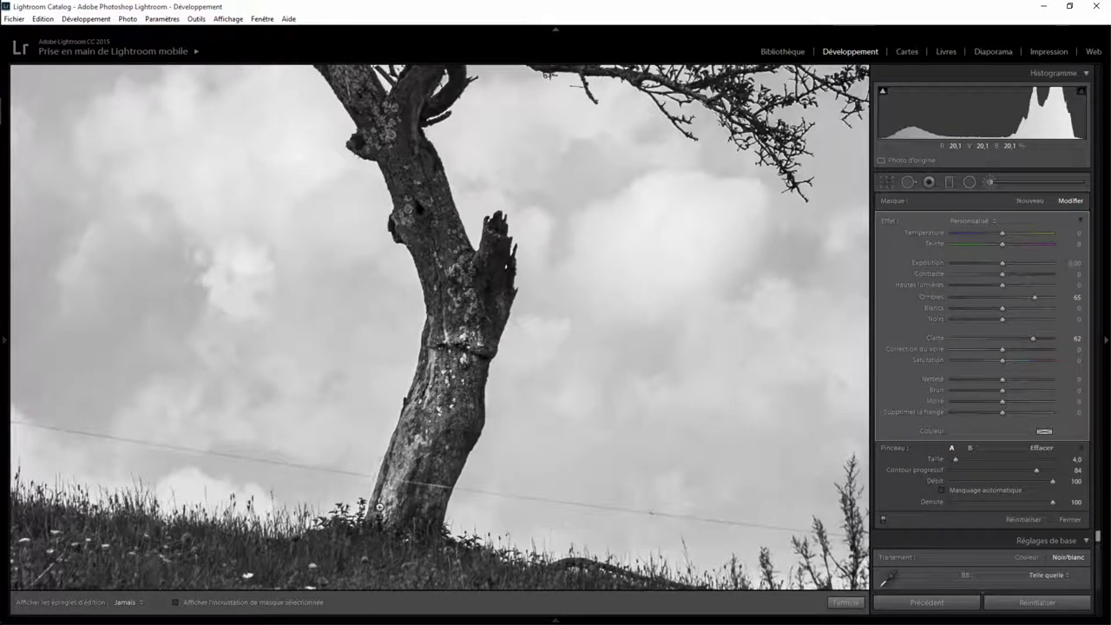
mouse_move(461, 351)
mouse_down()
mouse_move(486, 299)
mouse_move(464, 382)
mouse_move(472, 427)
mouse_move(456, 454)
mouse_move(497, 232)
mouse_move(495, 280)
mouse_move(456, 295)
mouse_move(405, 139)
mouse_move(439, 284)
mouse_move(386, 138)
mouse_move(427, 216)
mouse_up()
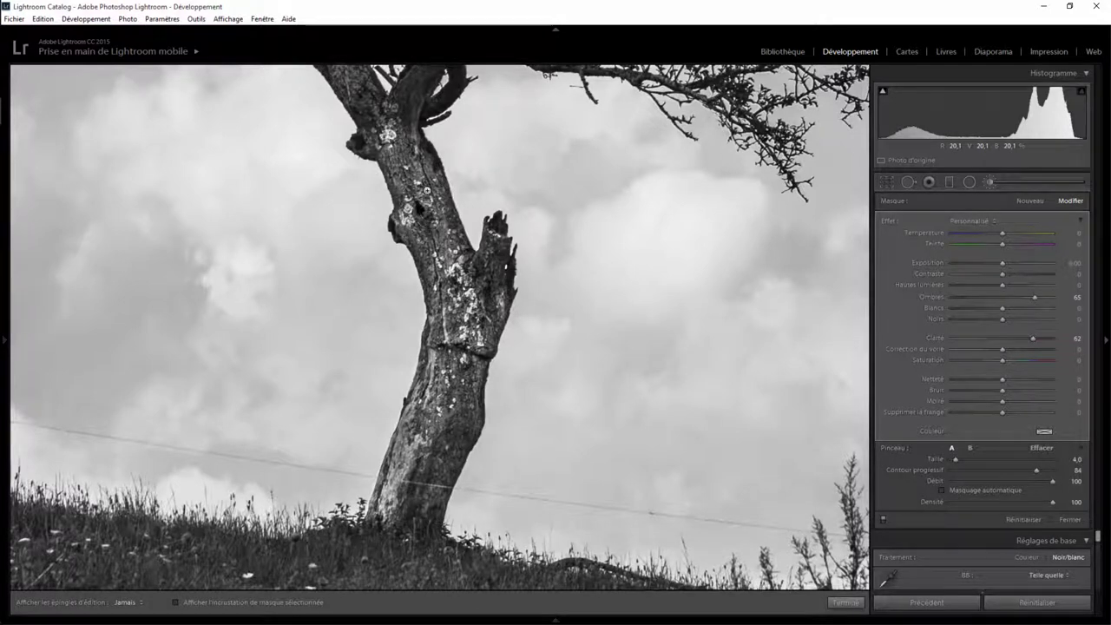
key(h)
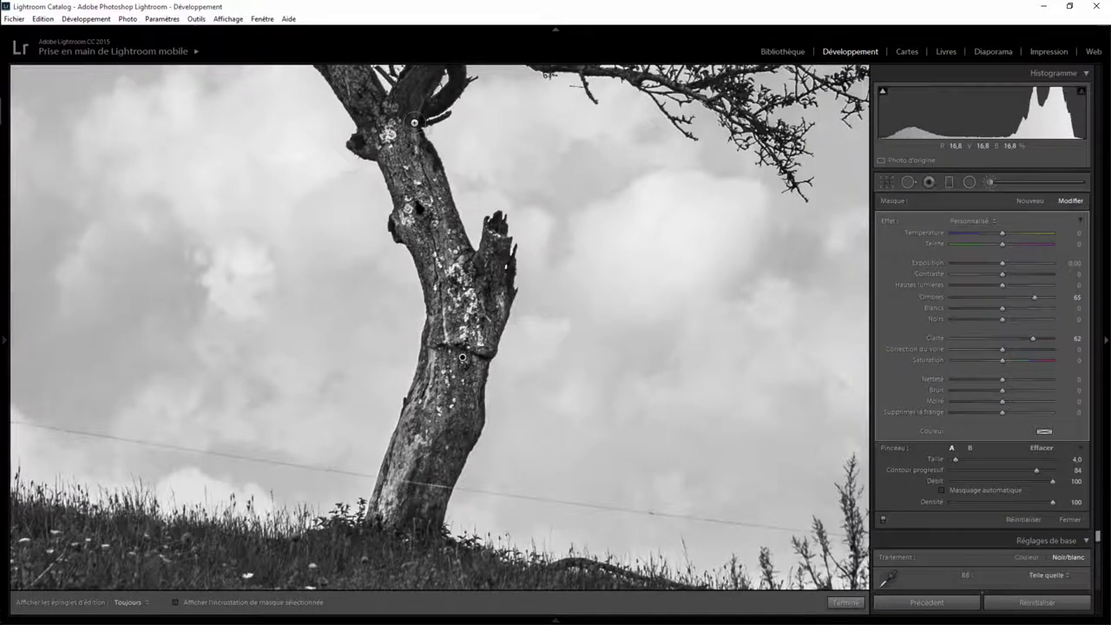
mouse_move(420, 119)
mouse_down()
mouse_move(431, 330)
mouse_move(459, 420)
mouse_up()
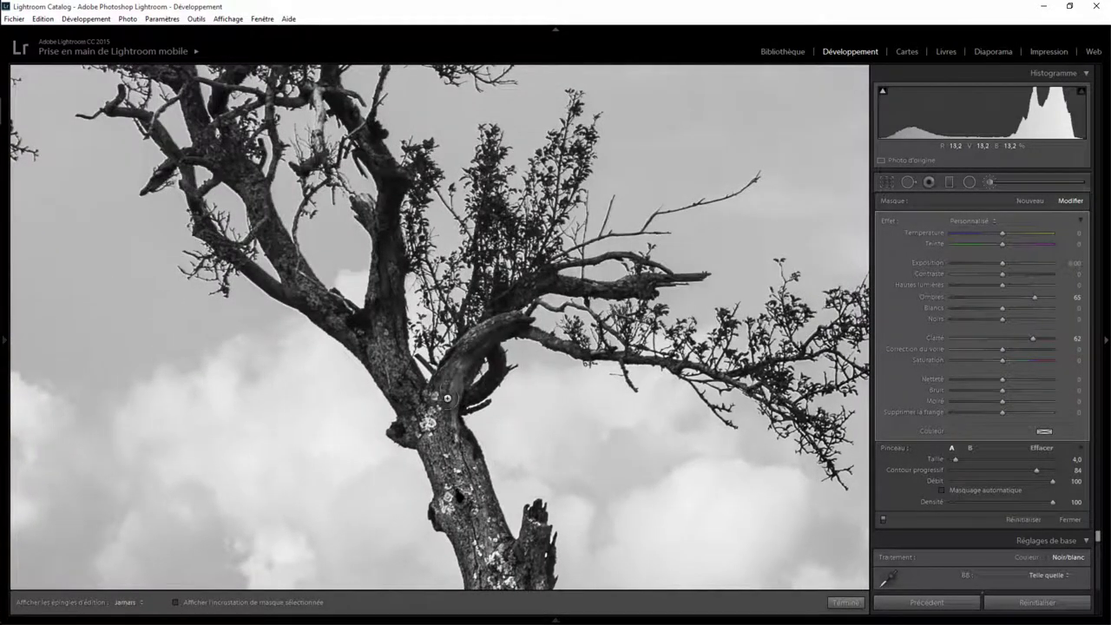
- With brush size 3.0, paint the upper trunk and the left branch
key(h)
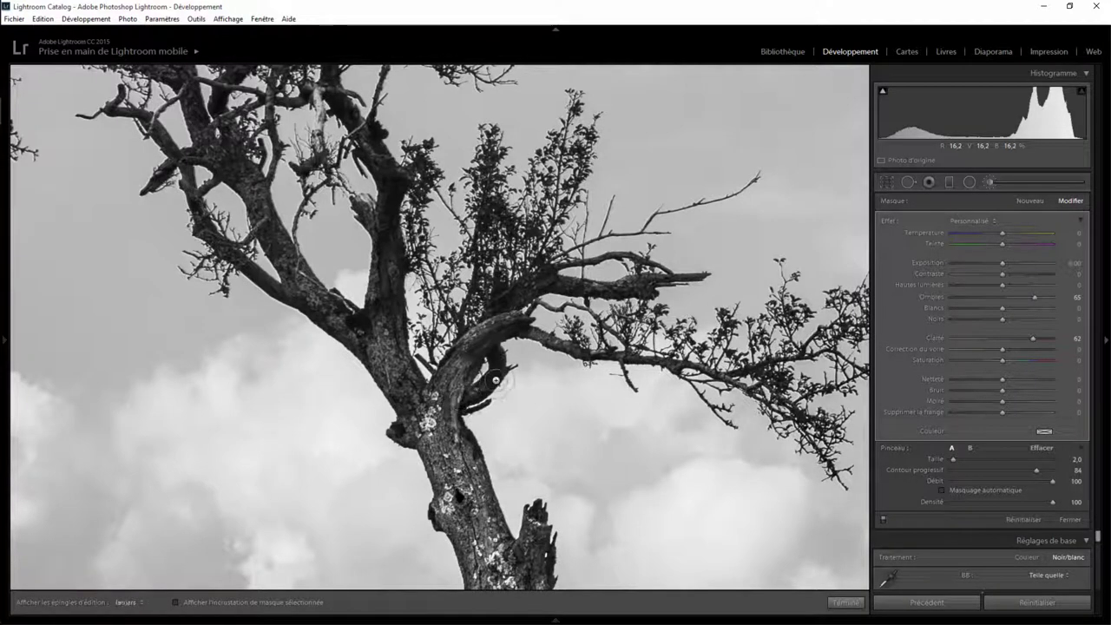
key(bracketleft)
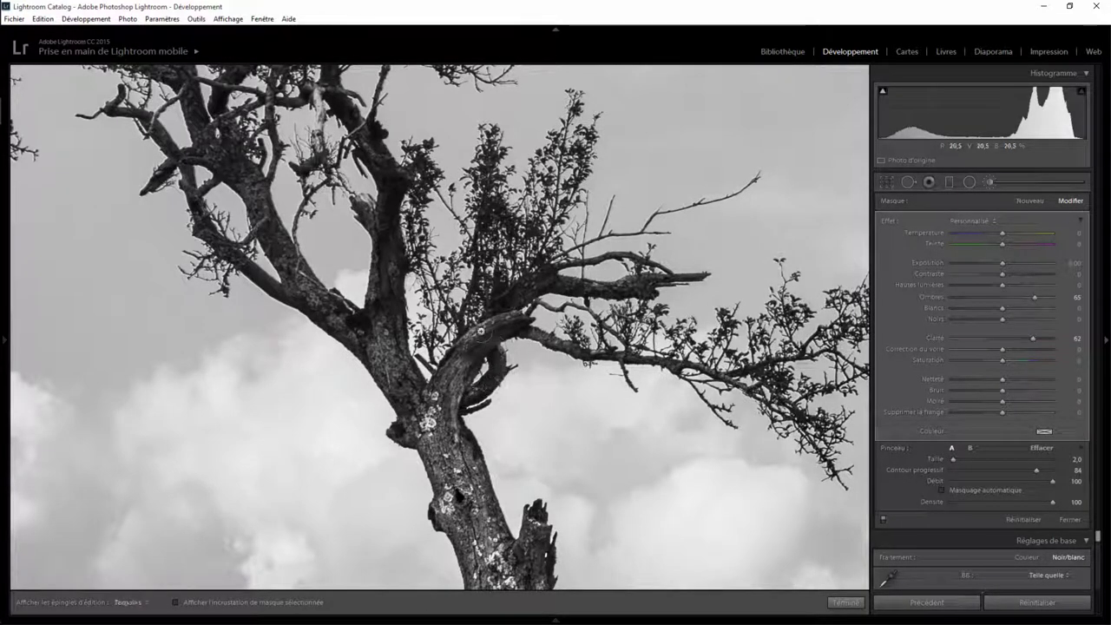
key(bracketright)
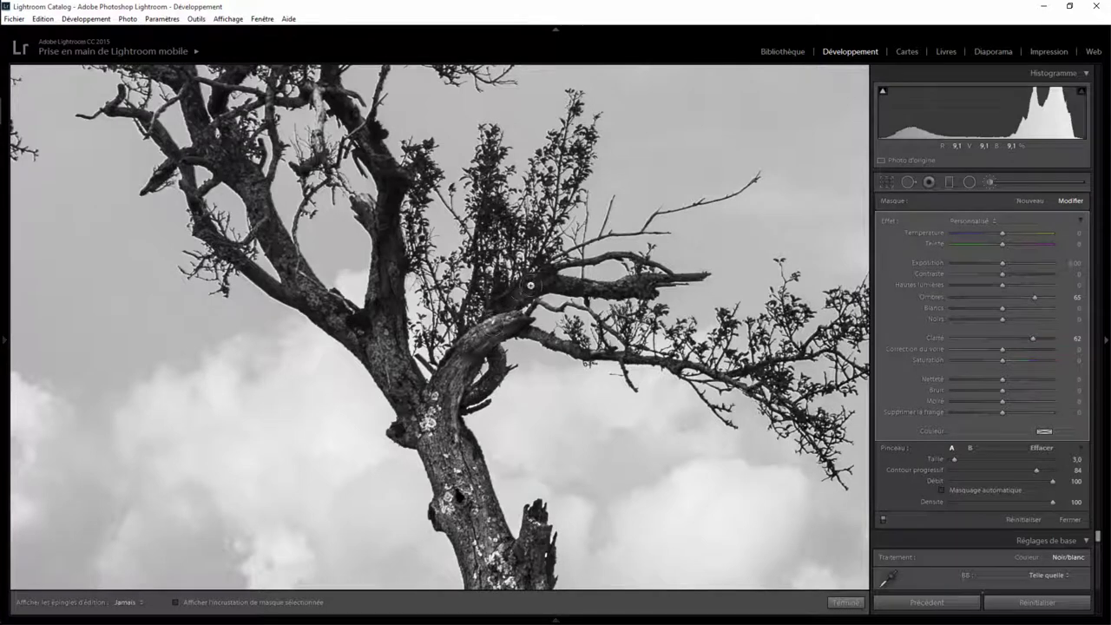
key(h)
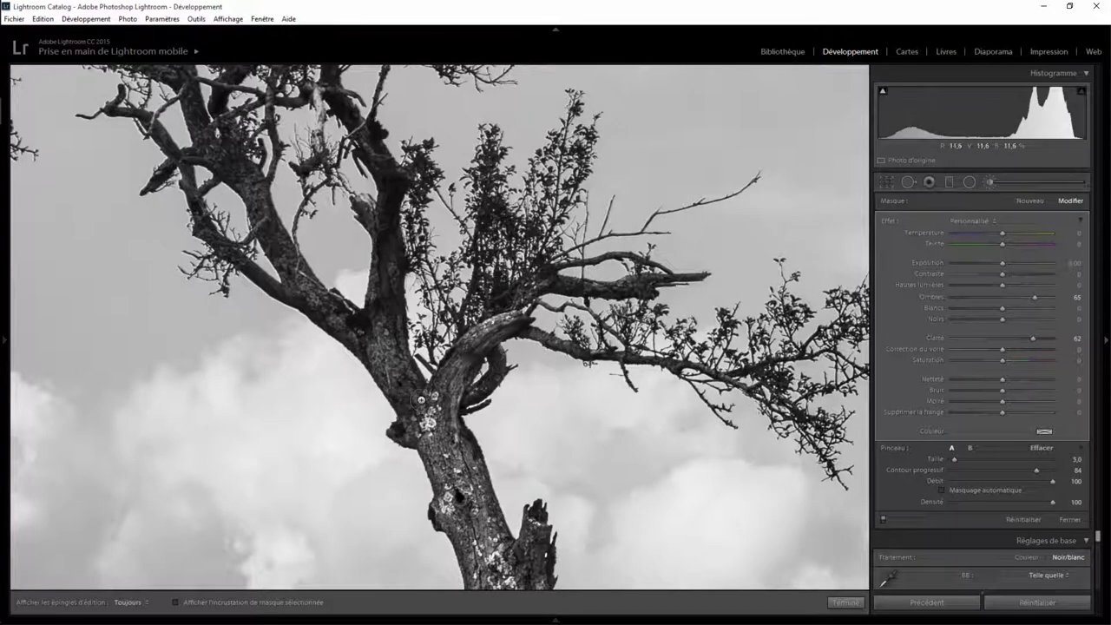
key(h)
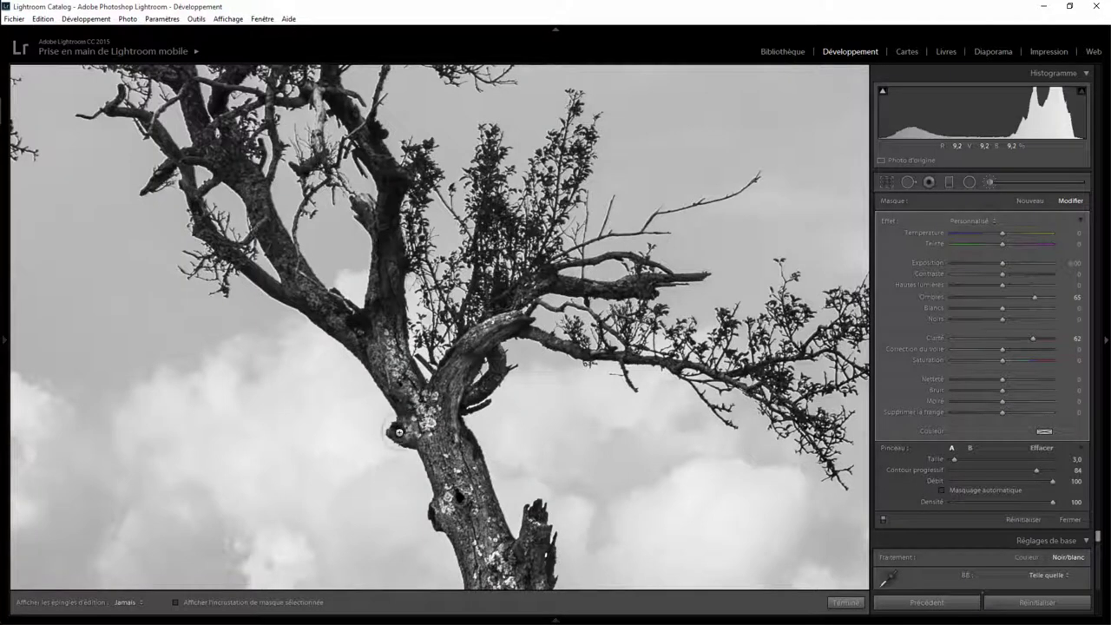
drag(391, 219, 384, 164)
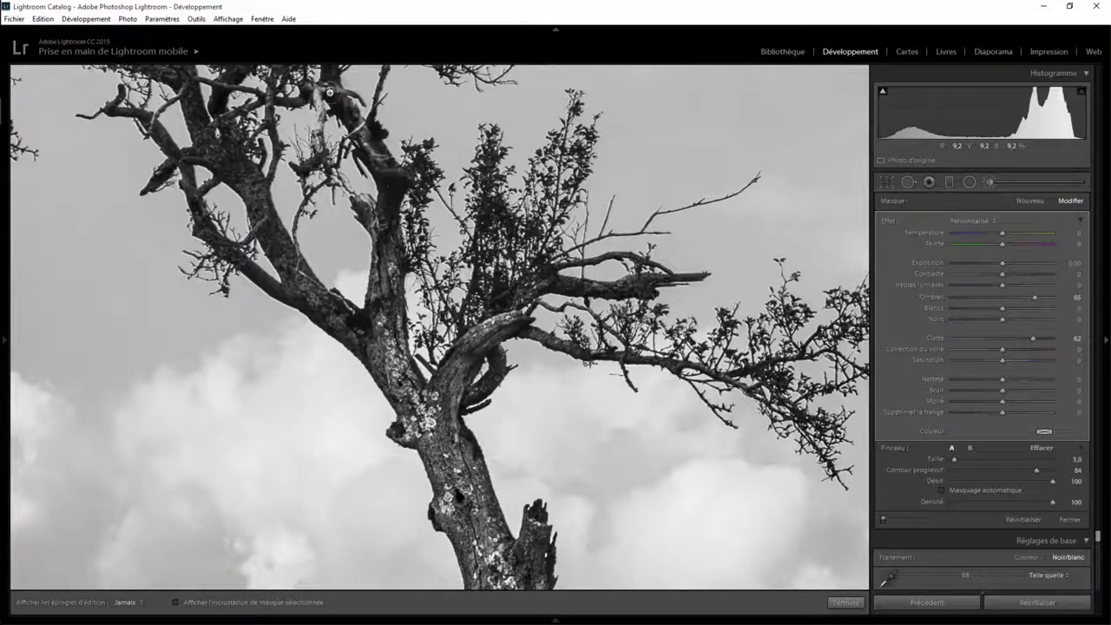
mouse_move(382, 241)
mouse_down()
mouse_move(360, 317)
mouse_move(313, 286)
mouse_move(191, 84)
mouse_move(196, 116)
mouse_move(279, 255)
mouse_move(381, 364)
mouse_move(251, 278)
mouse_move(213, 229)
mouse_move(186, 156)
mouse_move(211, 233)
mouse_up()
- Shrink the brush to 2.0, work the upper branches, and finish the brush adjustment
key(h)
key(h)
key(bracketleft)
key(h)
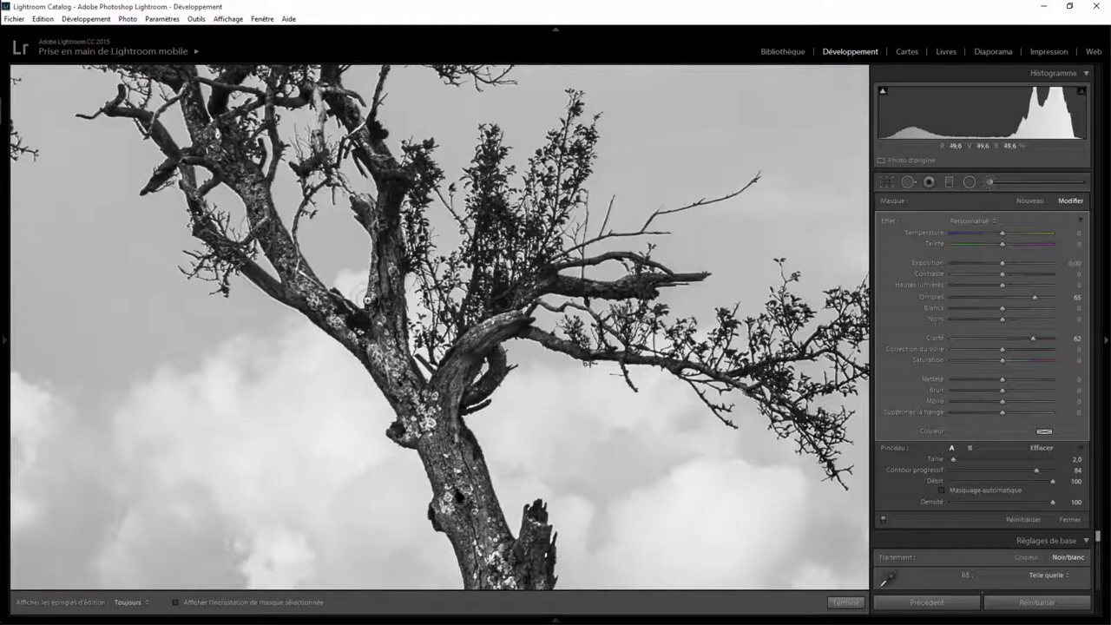
drag(389, 255, 495, 332)
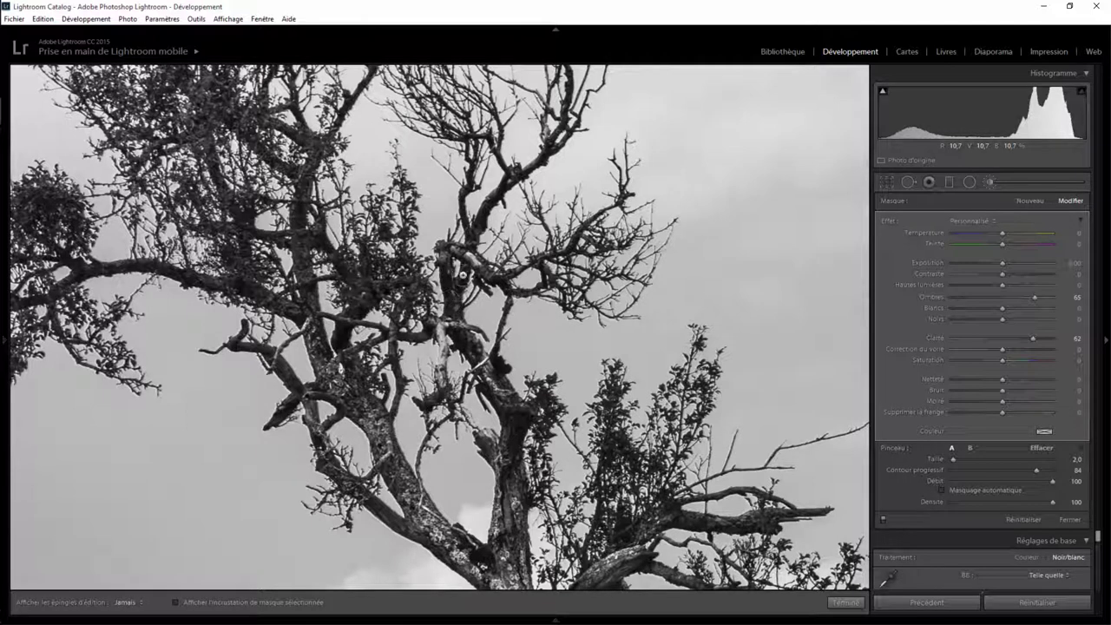
key(h)
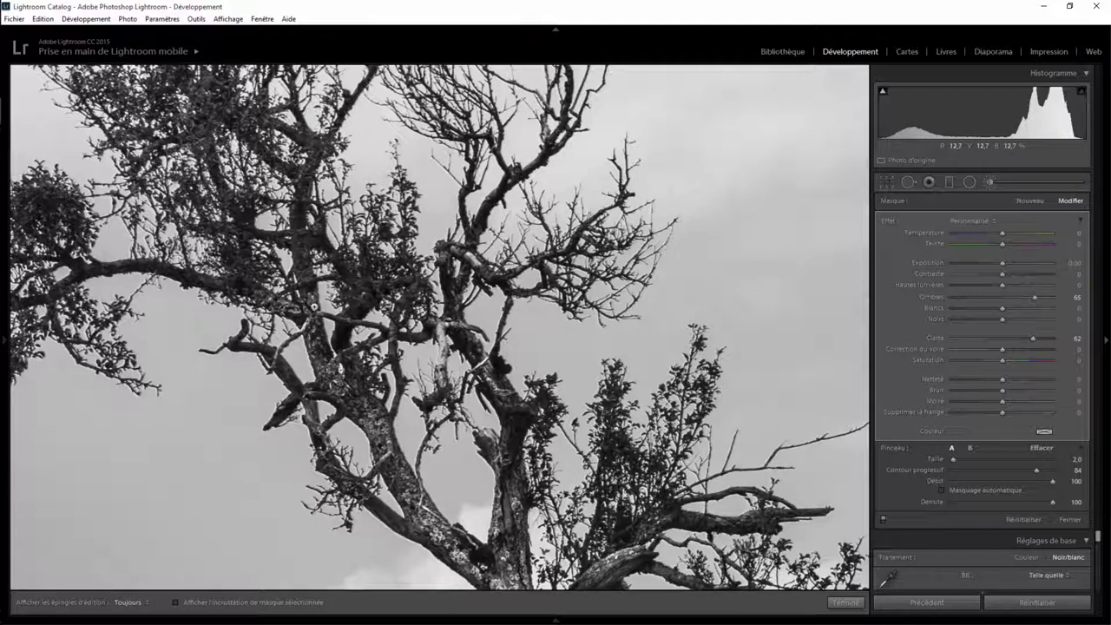
key(h)
key(h)
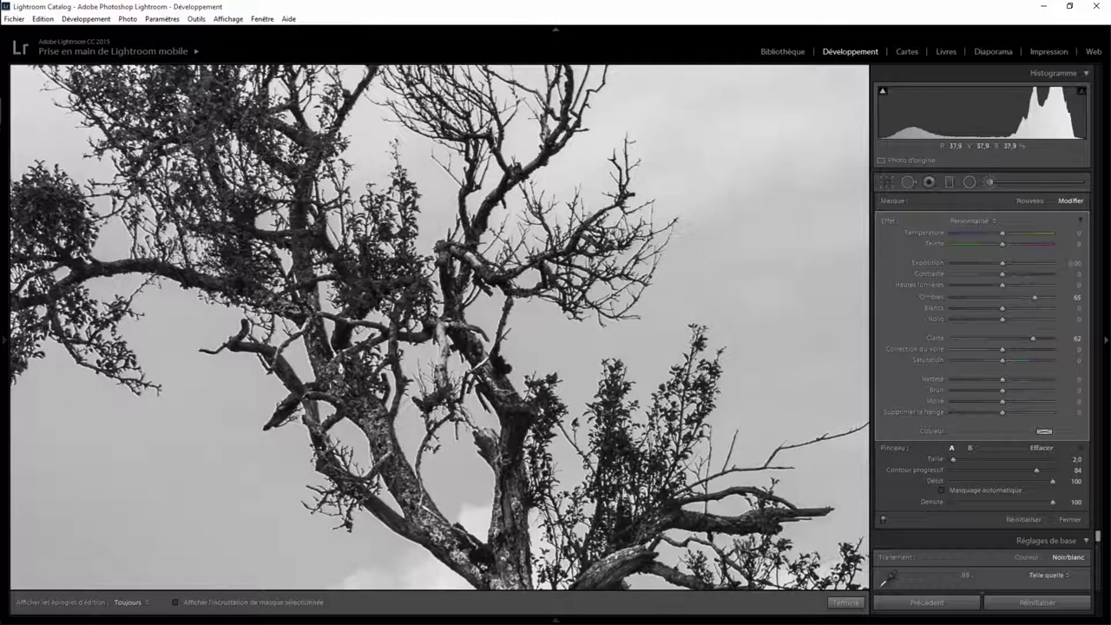
click(844, 602)
click(512, 309)
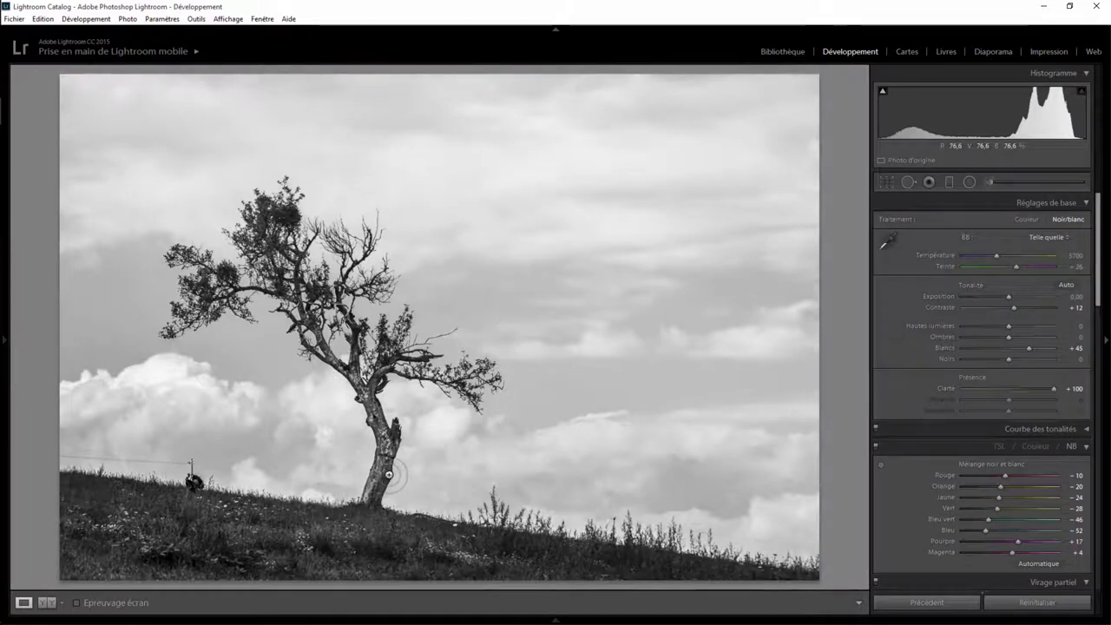
drag(384, 459, 395, 443)
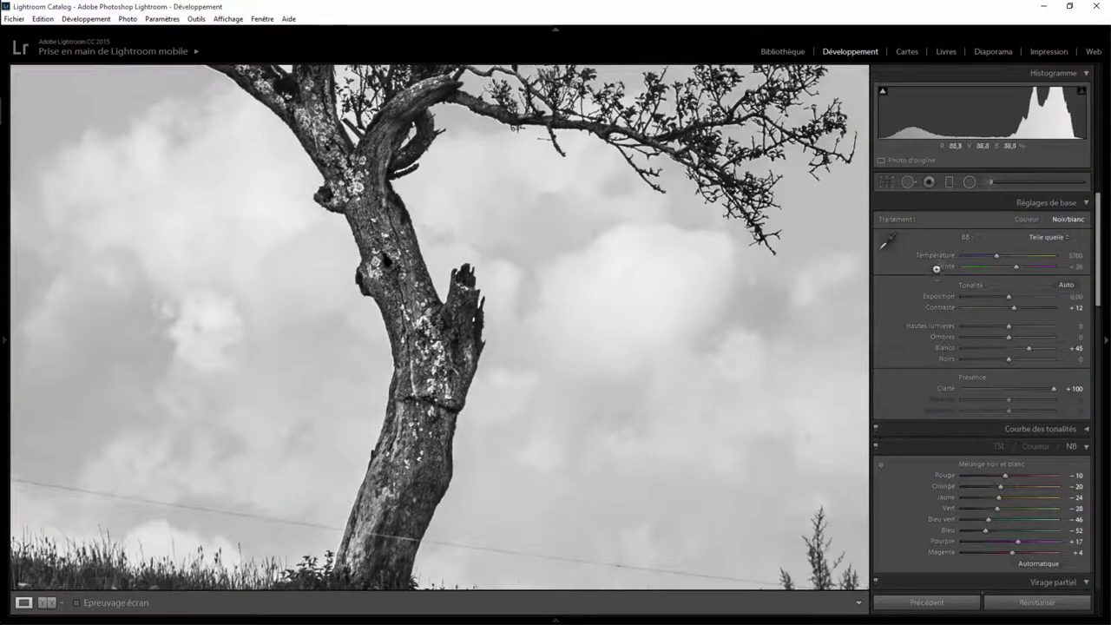
click(987, 181)
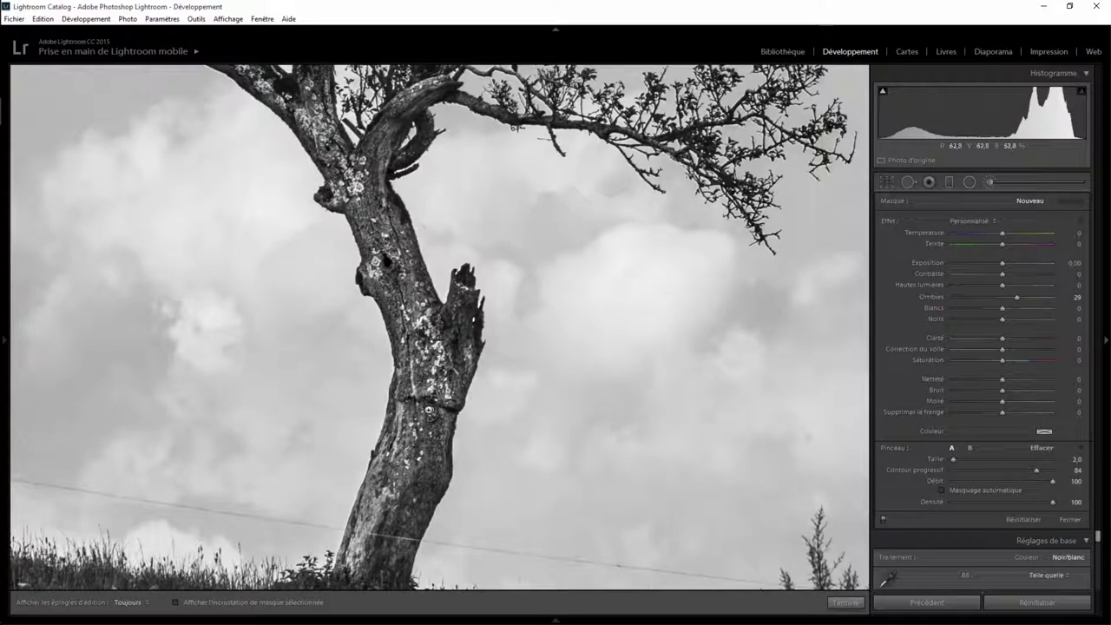
click(428, 410)
key(h)
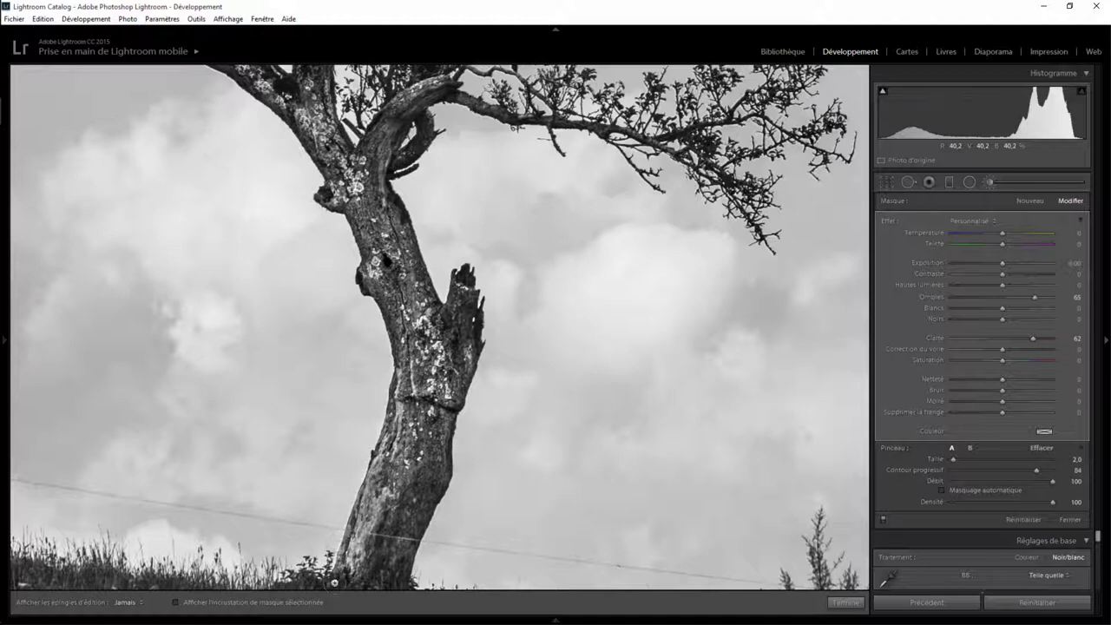
key(h)
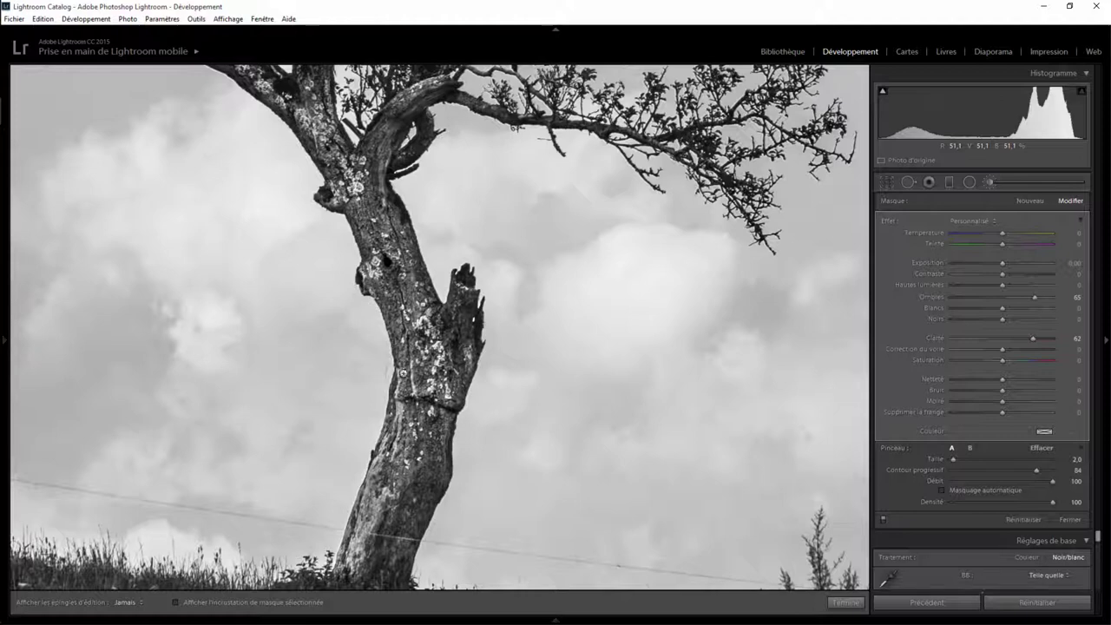
key(h)
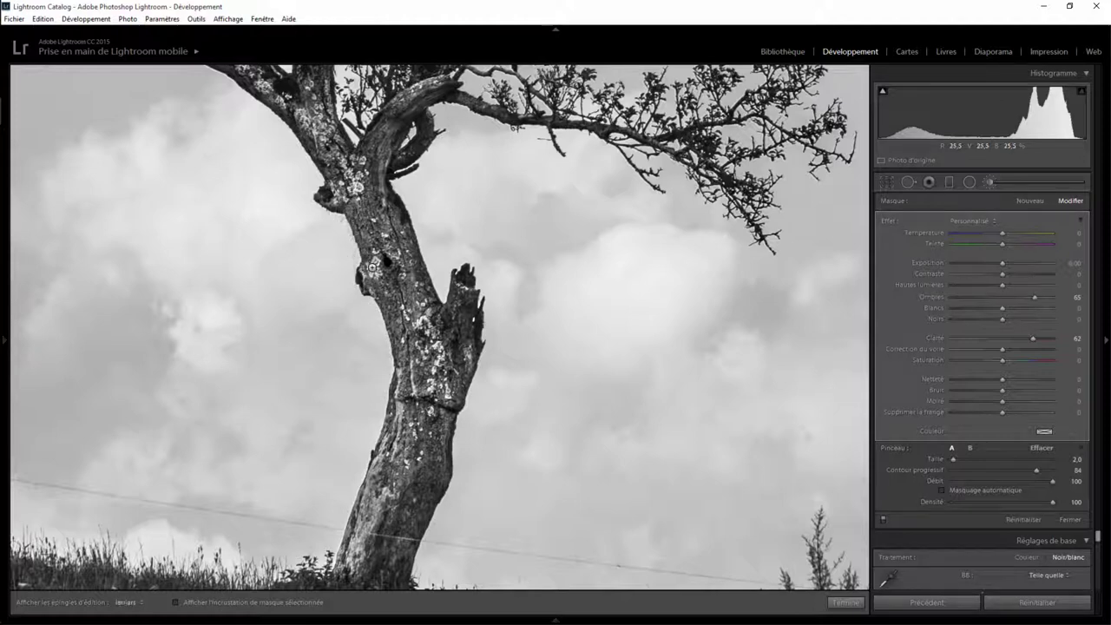
key(h)
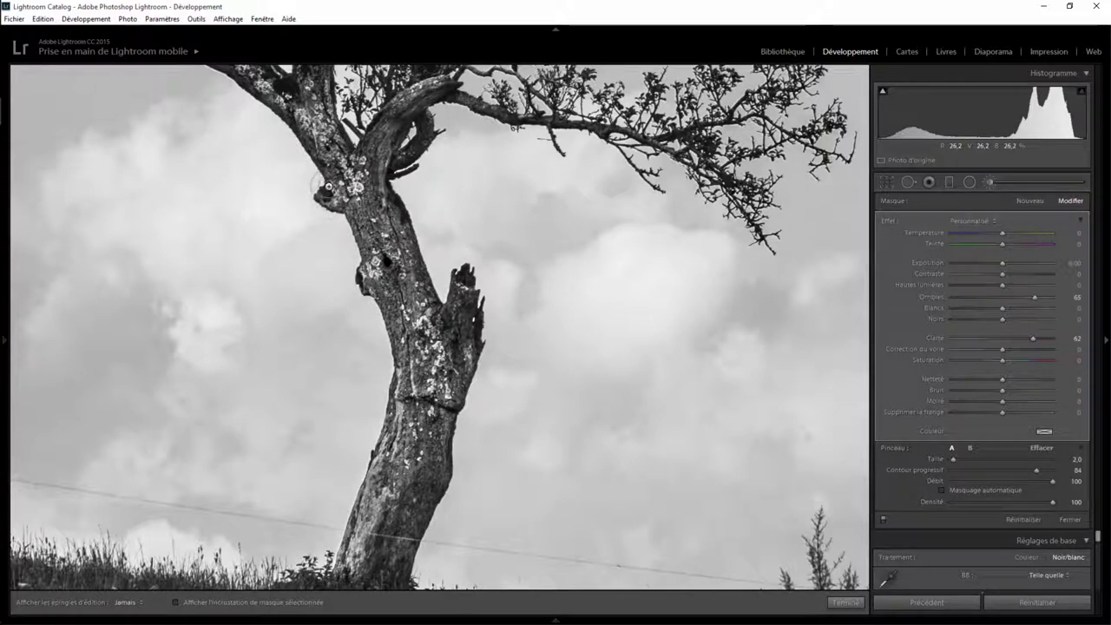
key(h)
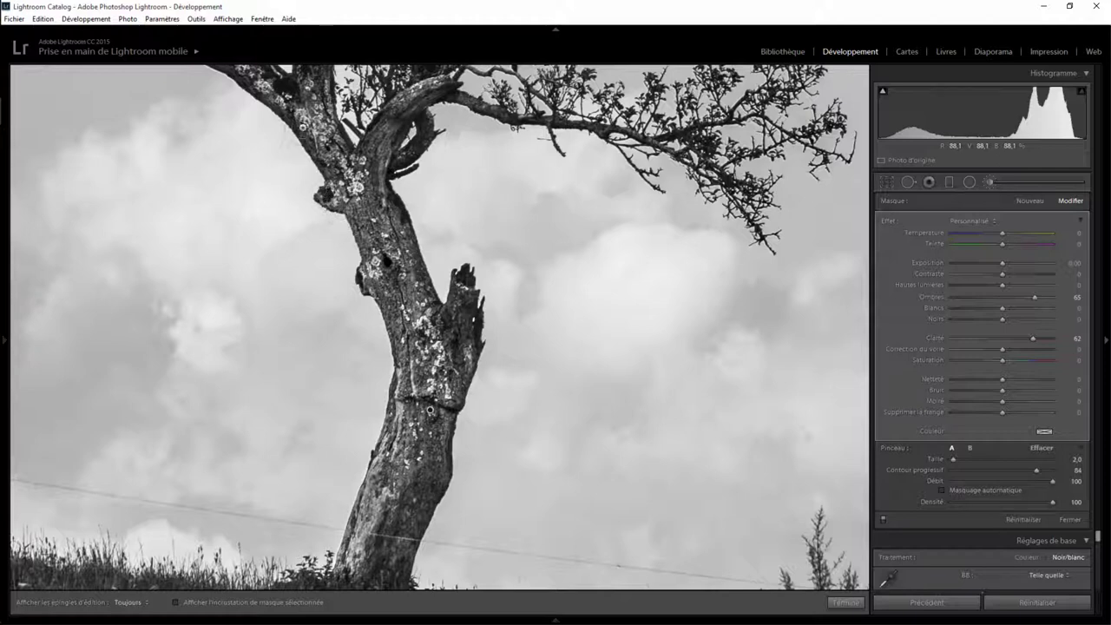
key(h)
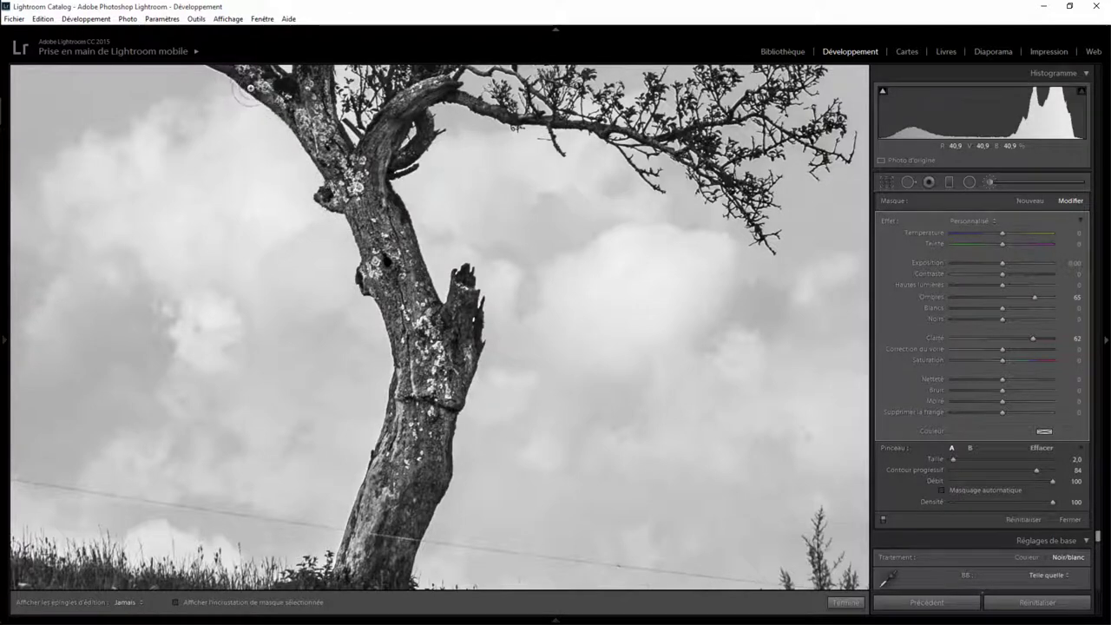
key(h)
drag(278, 116, 522, 332)
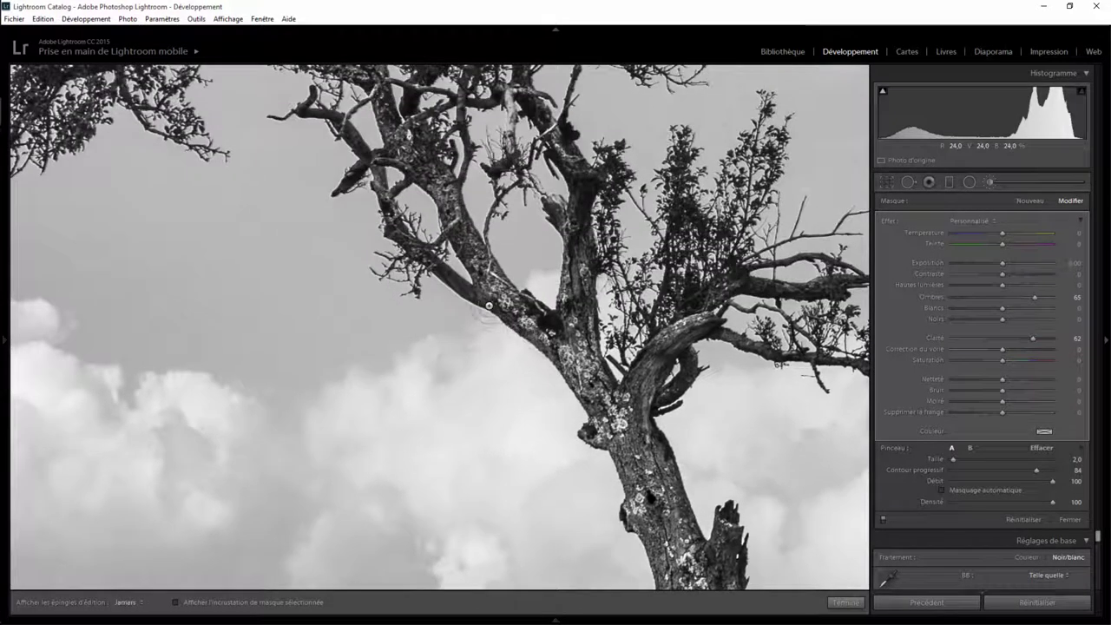
key(h)
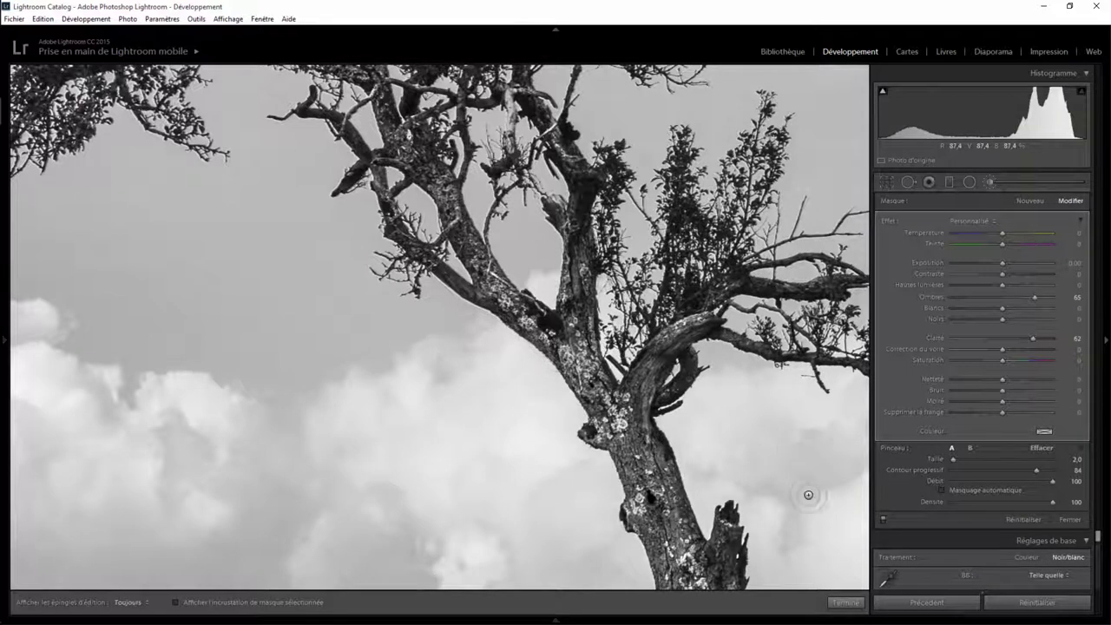
click(844, 602)
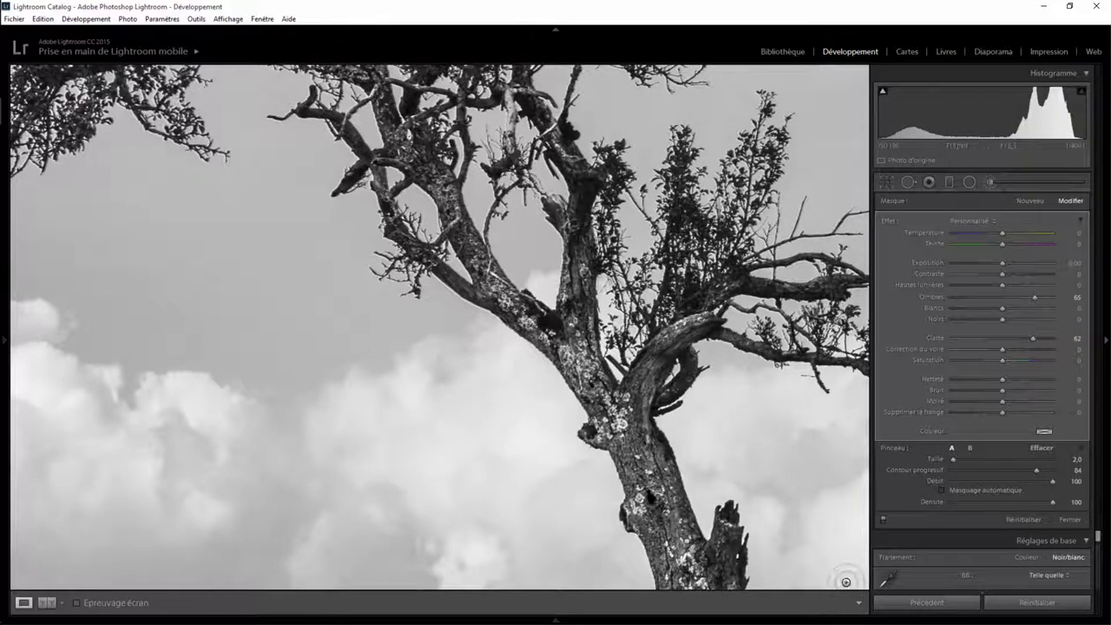
- Enable Remove Chromatic Aberration in Lens Corrections and check the branches at 1:1
click(612, 345)
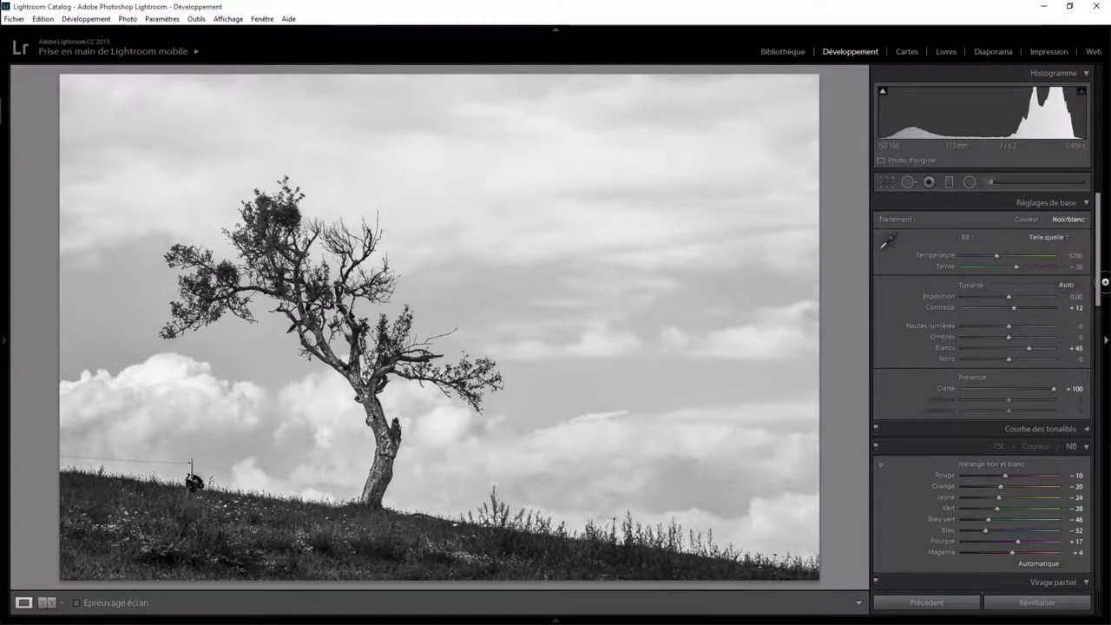
drag(1098, 290, 1104, 450)
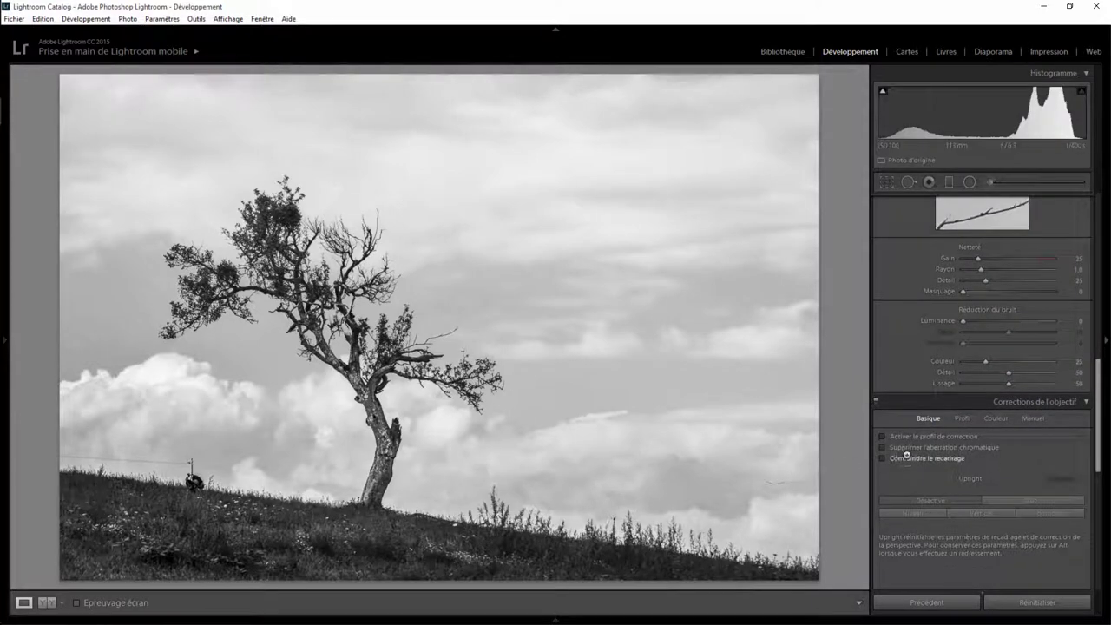
click(892, 447)
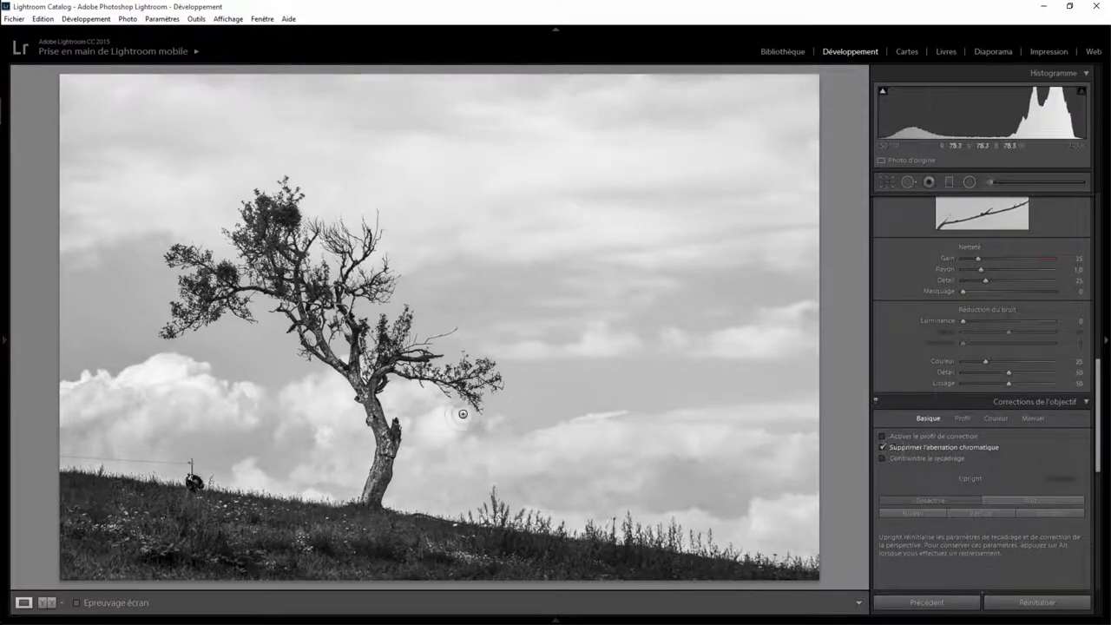
click(304, 296)
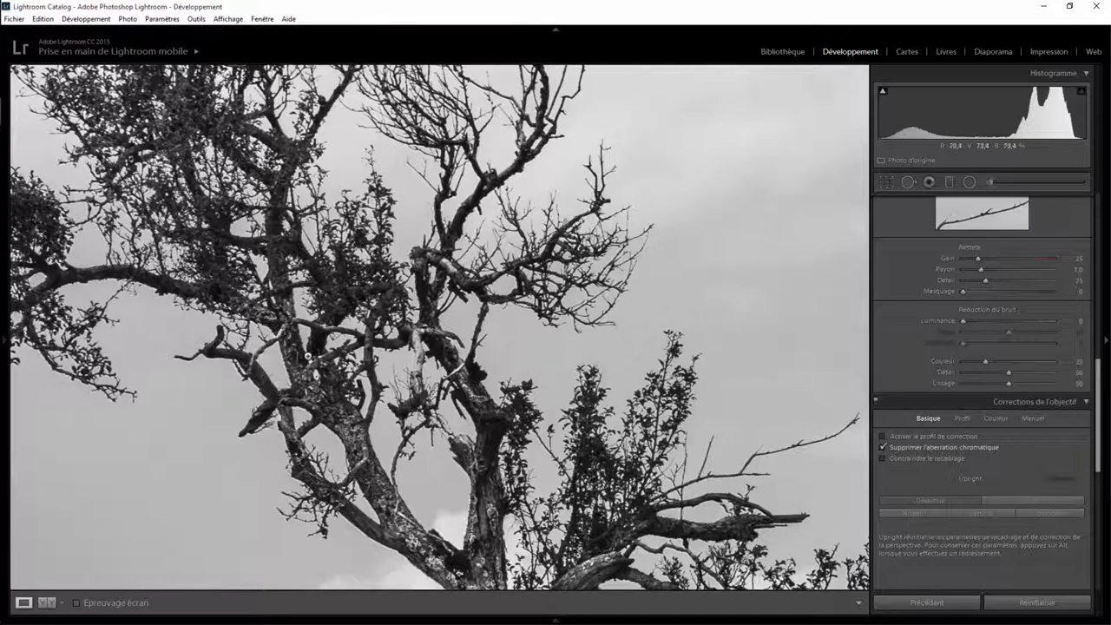
click(326, 332)
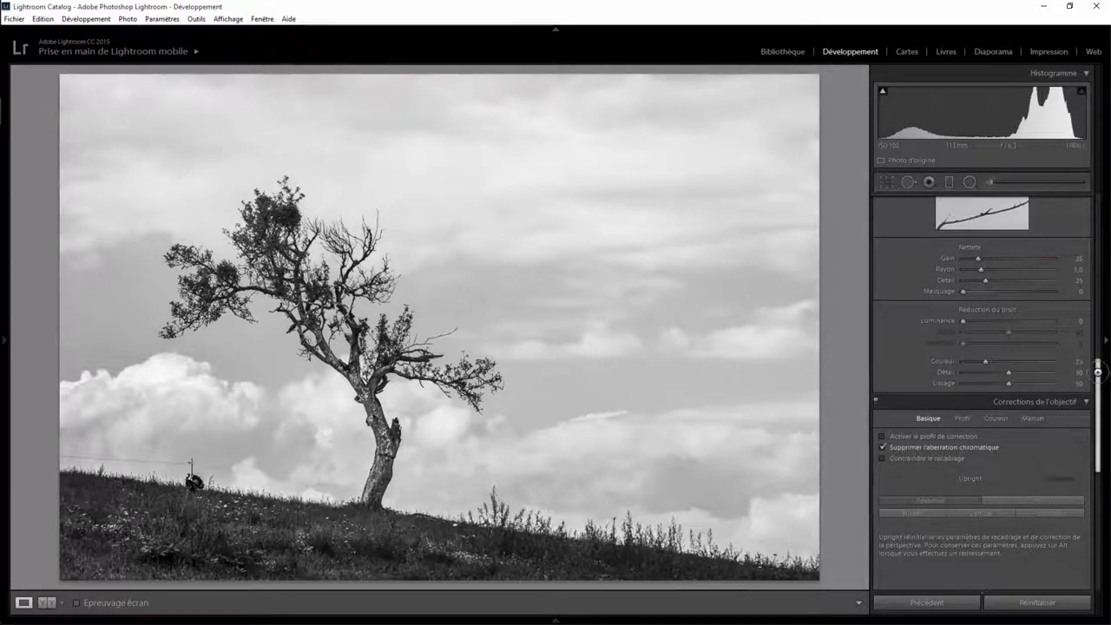
drag(1097, 371, 1097, 464)
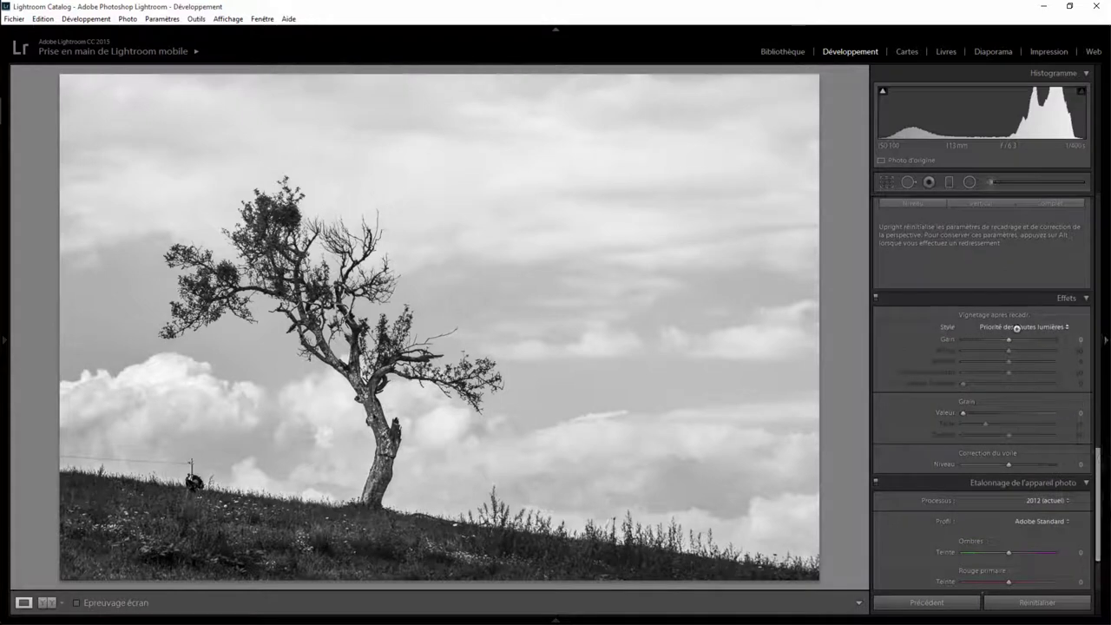
- Add a highlight-priority post-crop vignette with amount −16, midpoint 37 and feather 52
drag(1007, 340, 999, 339)
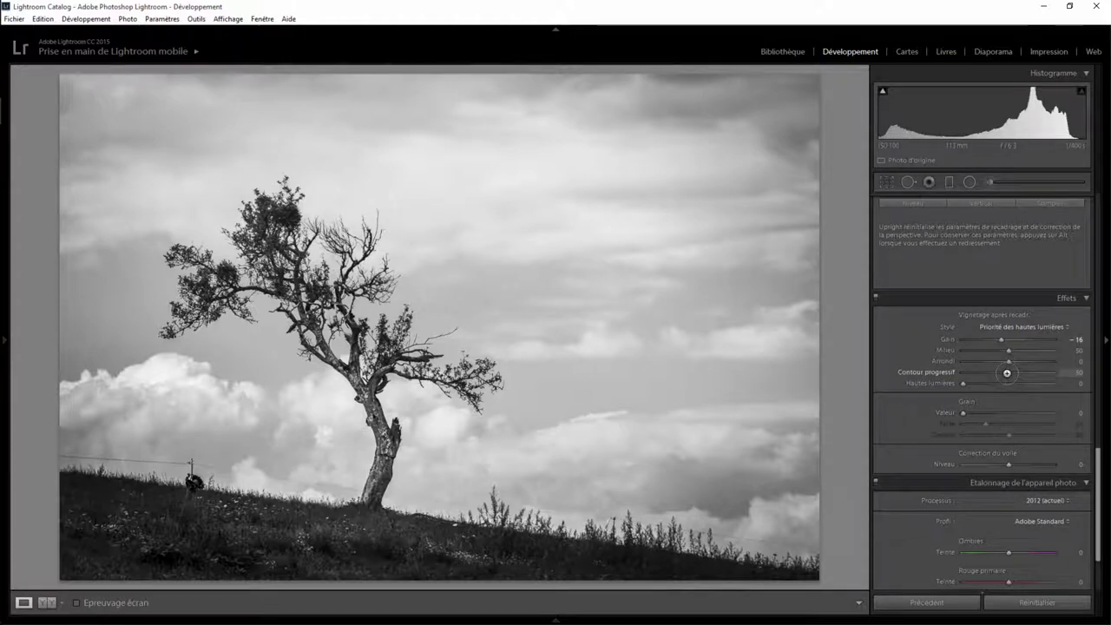
mouse_move(1007, 372)
mouse_down()
mouse_move(983, 378)
mouse_move(1009, 372)
mouse_move(984, 352)
mouse_move(997, 352)
mouse_up()
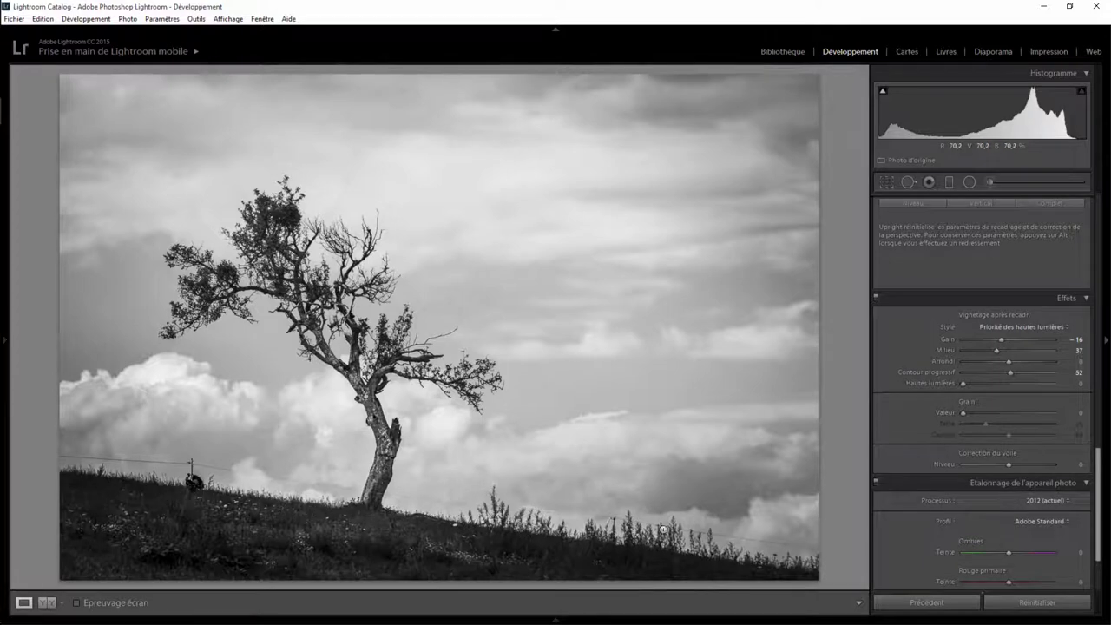
- Draw a graduated filter at the tree's base, tilted to follow the hill slope
click(949, 180)
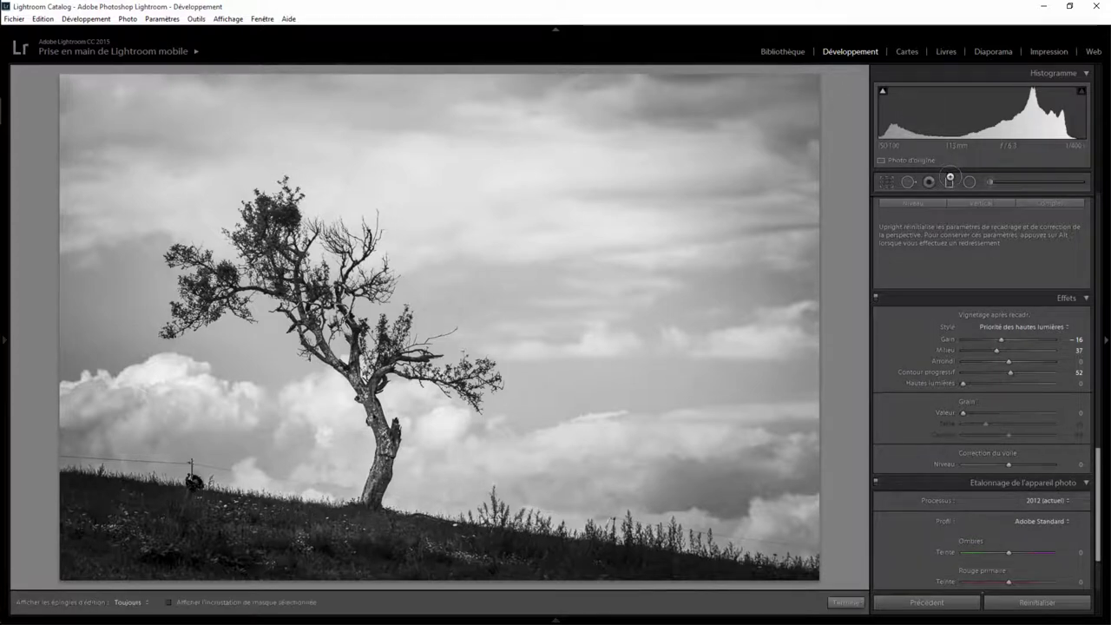
drag(365, 498, 104, 476)
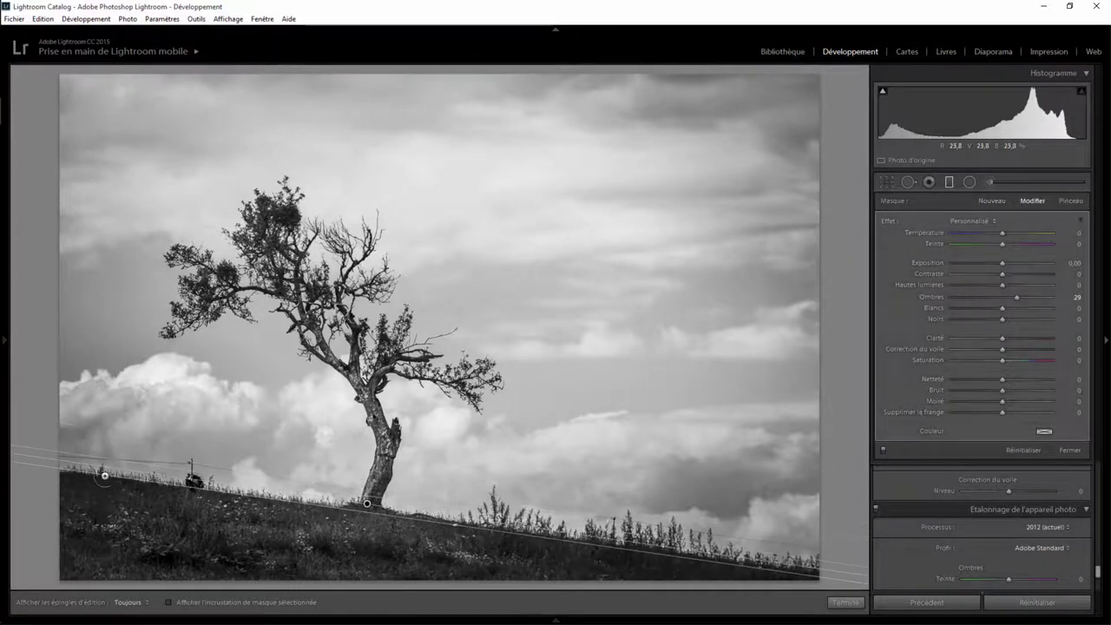
drag(104, 476, 101, 467)
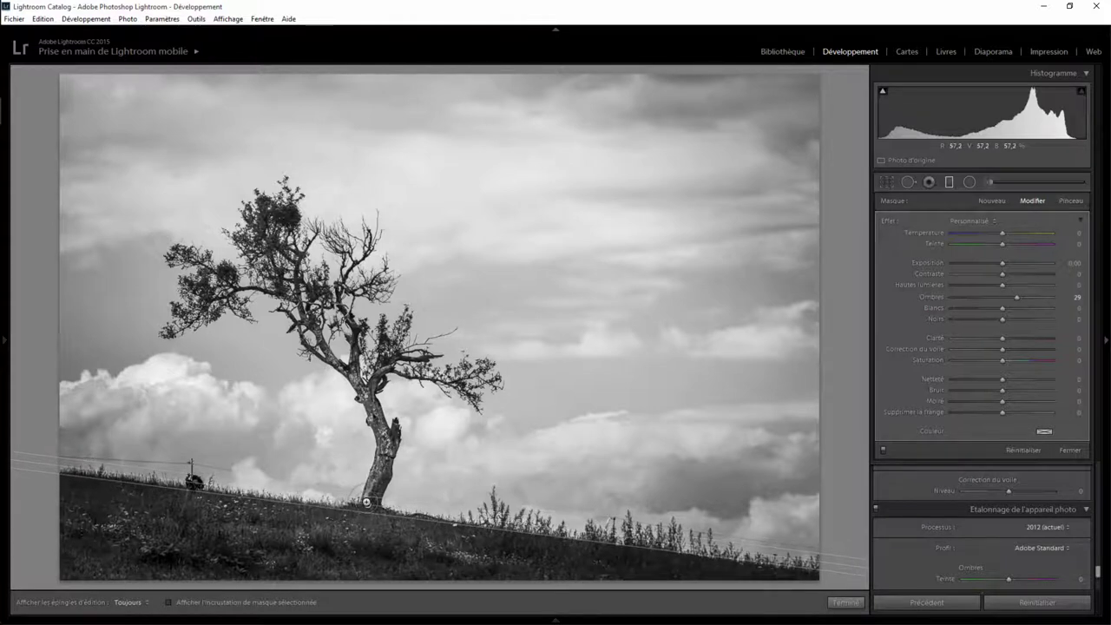
drag(366, 502, 367, 507)
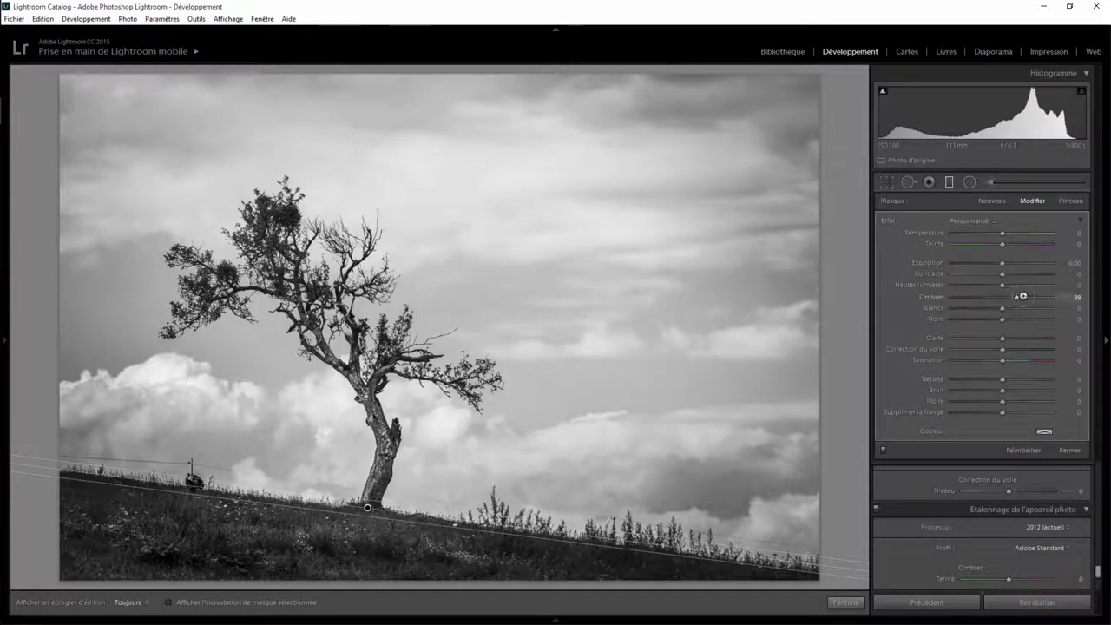
- Set the graduated filter to Shadows 26, Contrast 19 and Highlights 71
mouse_move(1016, 296)
mouse_down()
mouse_move(986, 300)
mouse_move(1007, 300)
mouse_up()
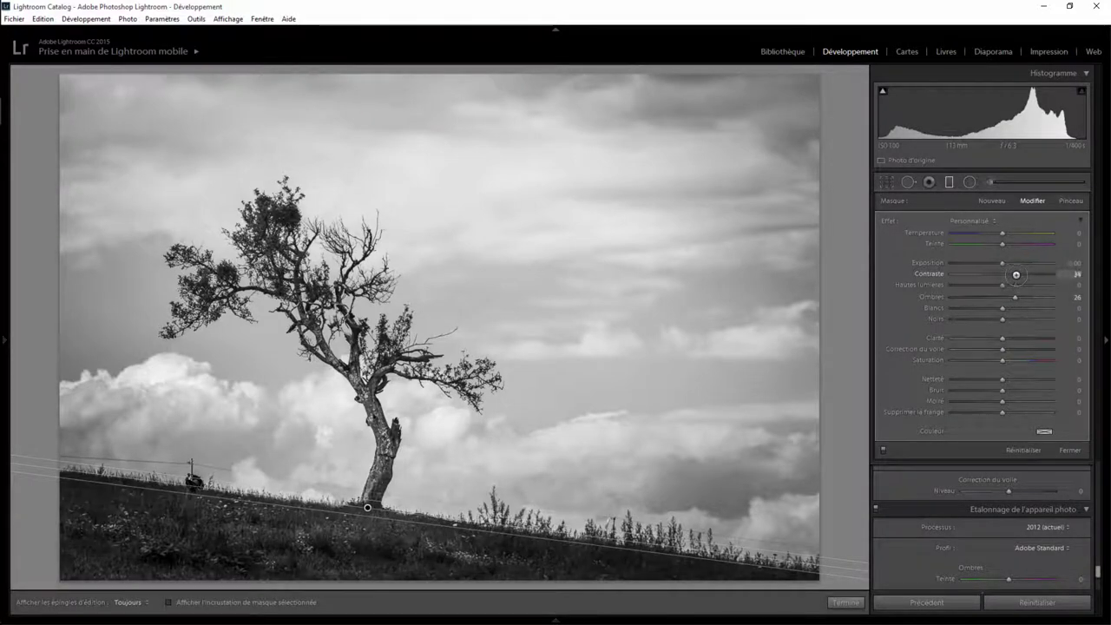
drag(1016, 274, 1011, 274)
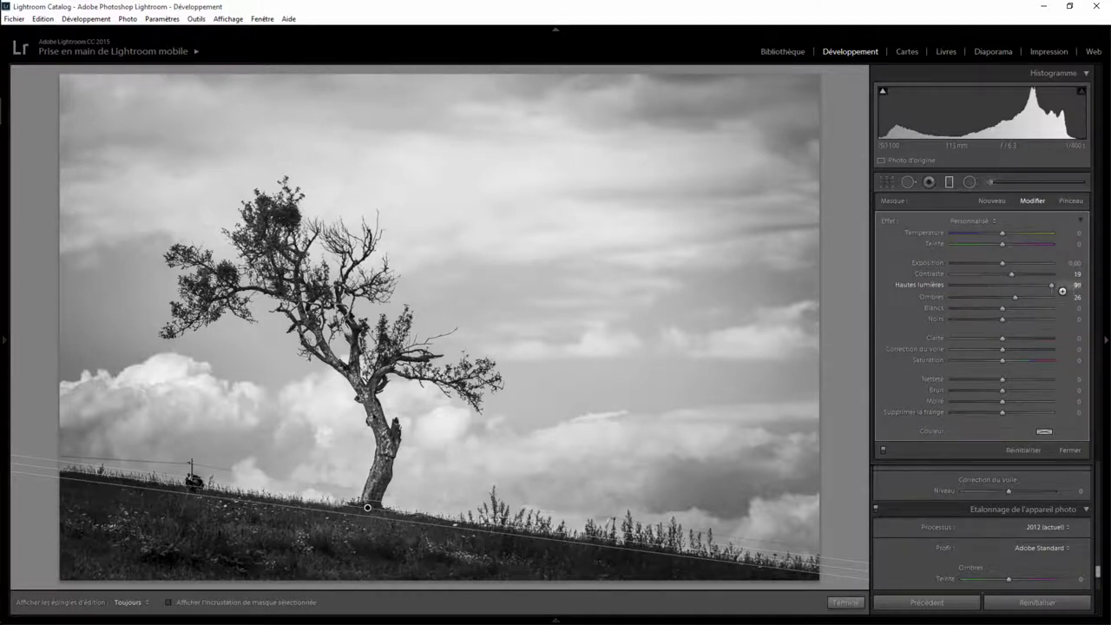
drag(1075, 292, 1018, 291)
click(846, 602)
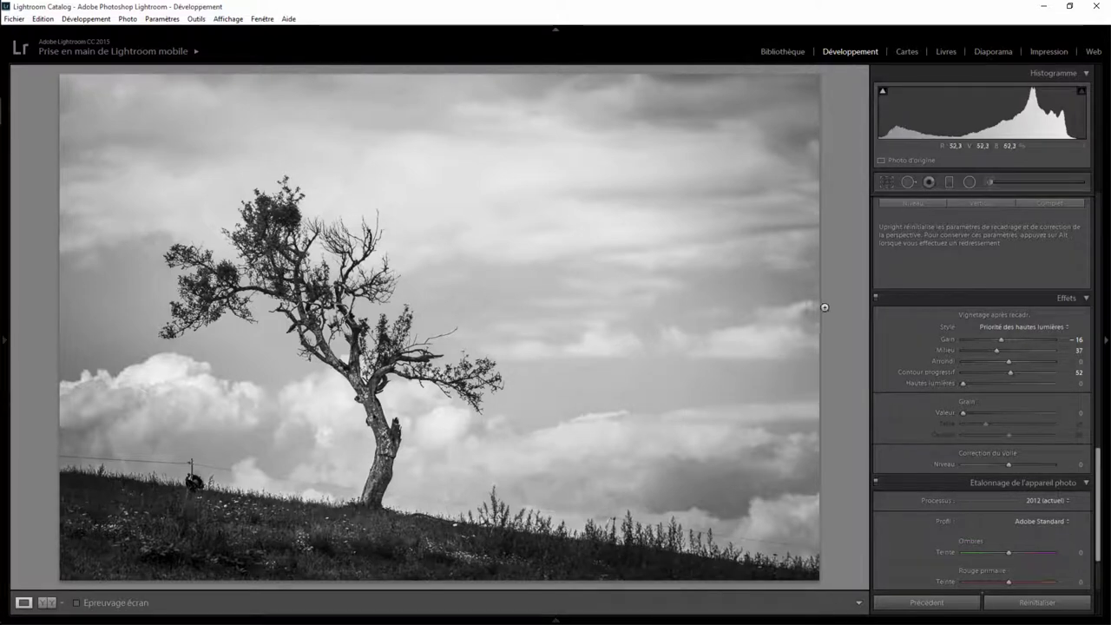
- Add a widened radial filter on the clouds right of the tree, feather 37, exposure −0.39
click(969, 181)
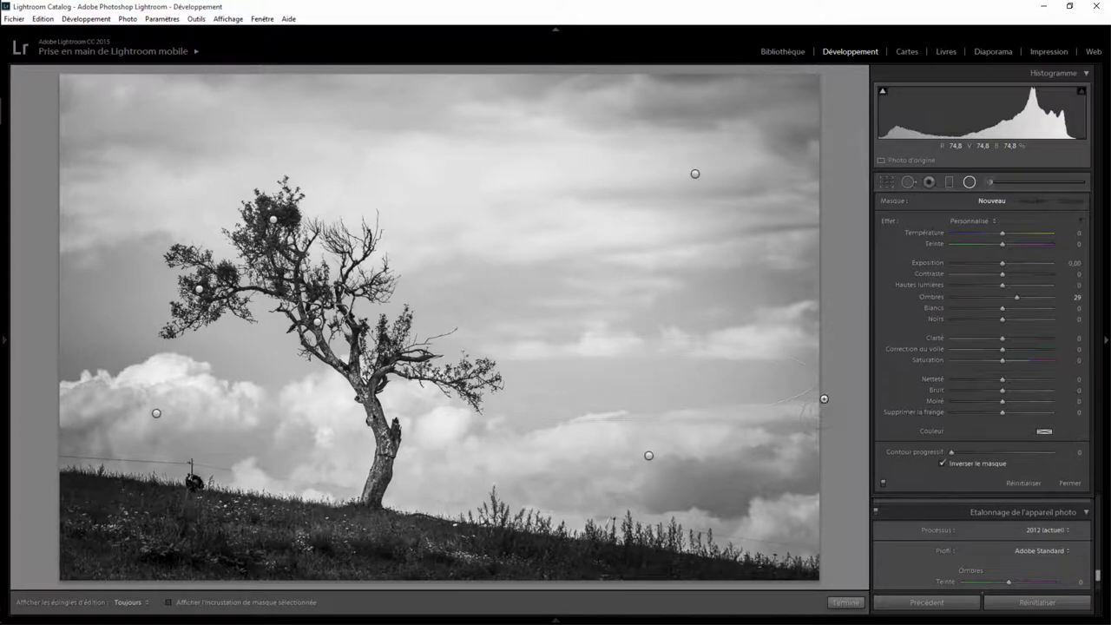
drag(824, 398, 819, 377)
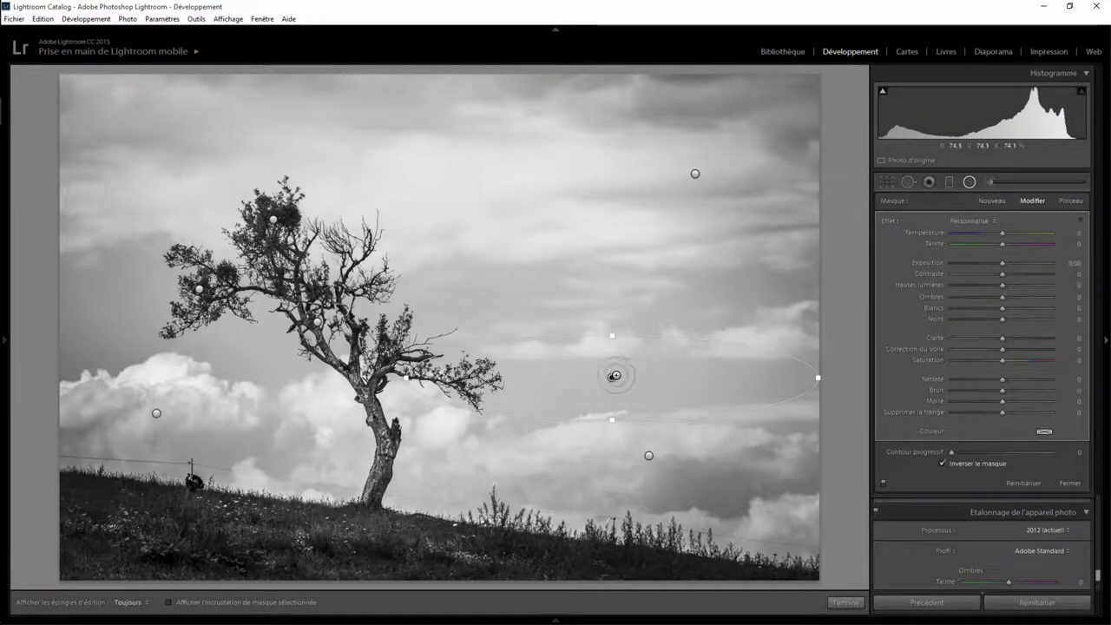
drag(611, 377, 650, 384)
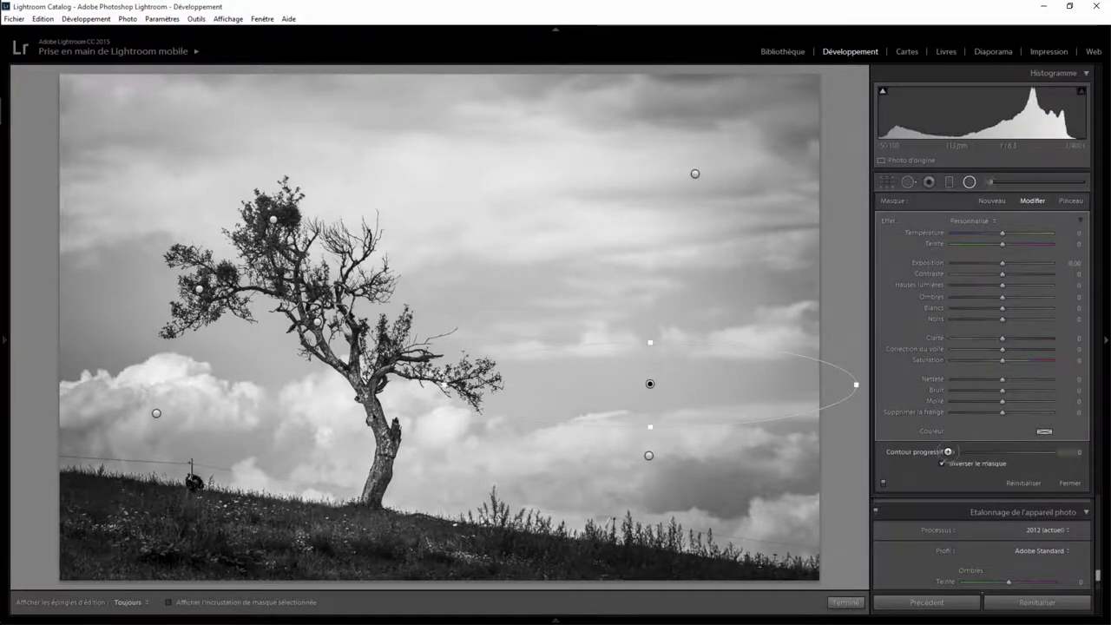
drag(951, 452, 986, 453)
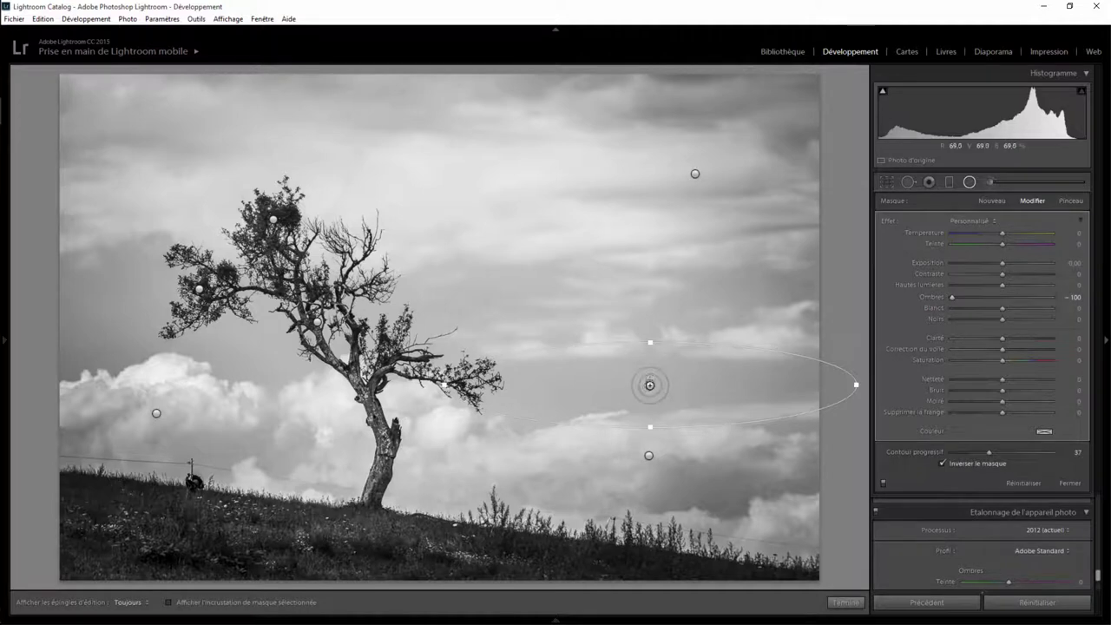
drag(650, 383, 654, 387)
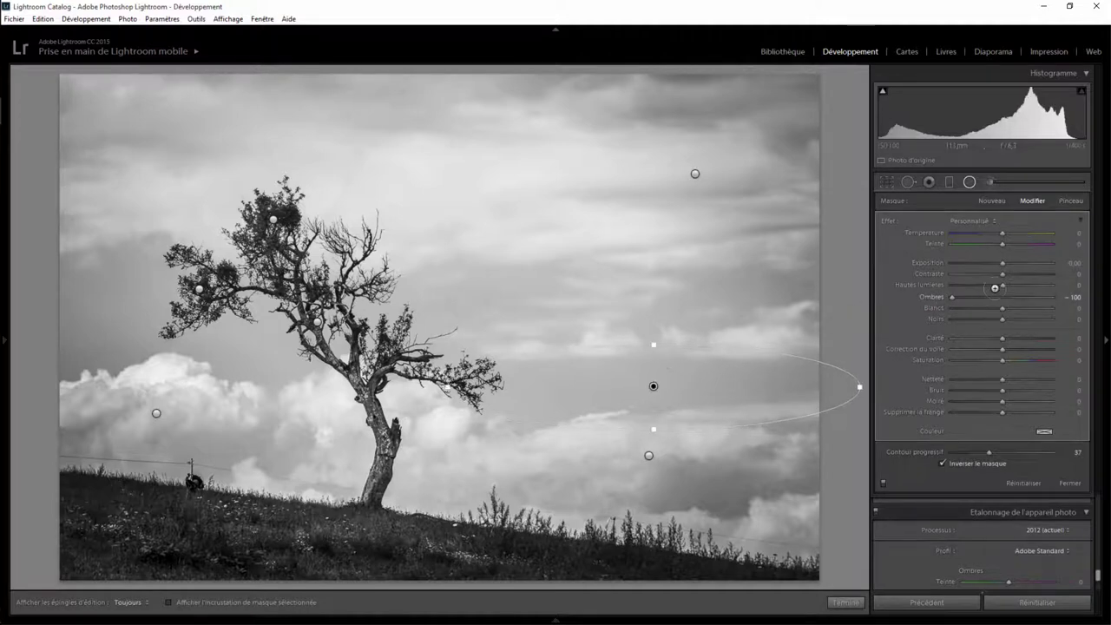
drag(1002, 262, 998, 262)
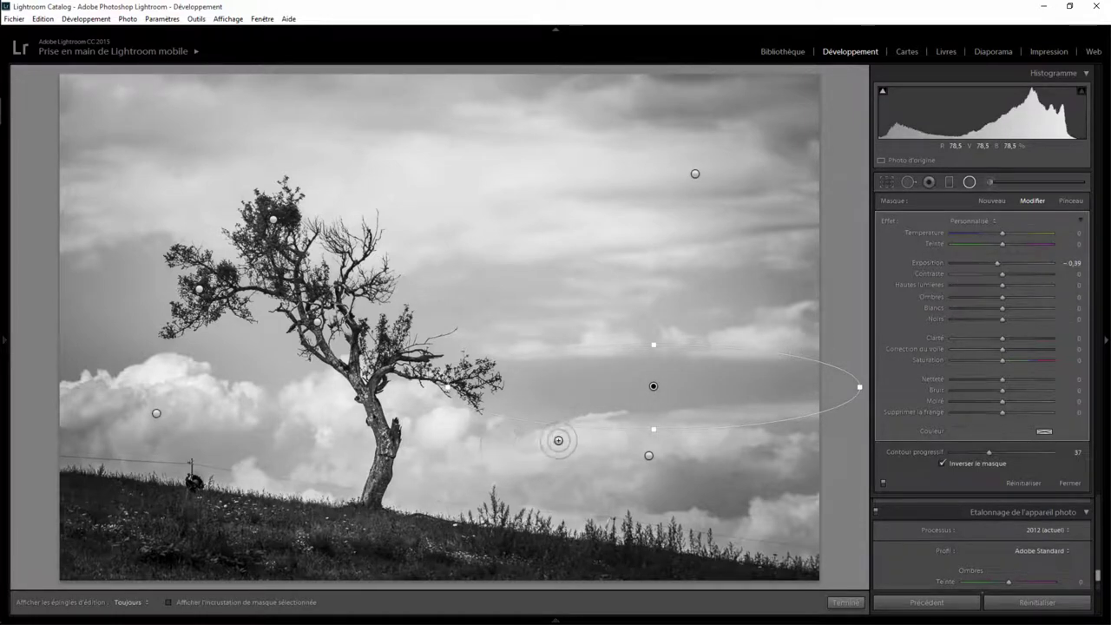
drag(656, 387, 603, 390)
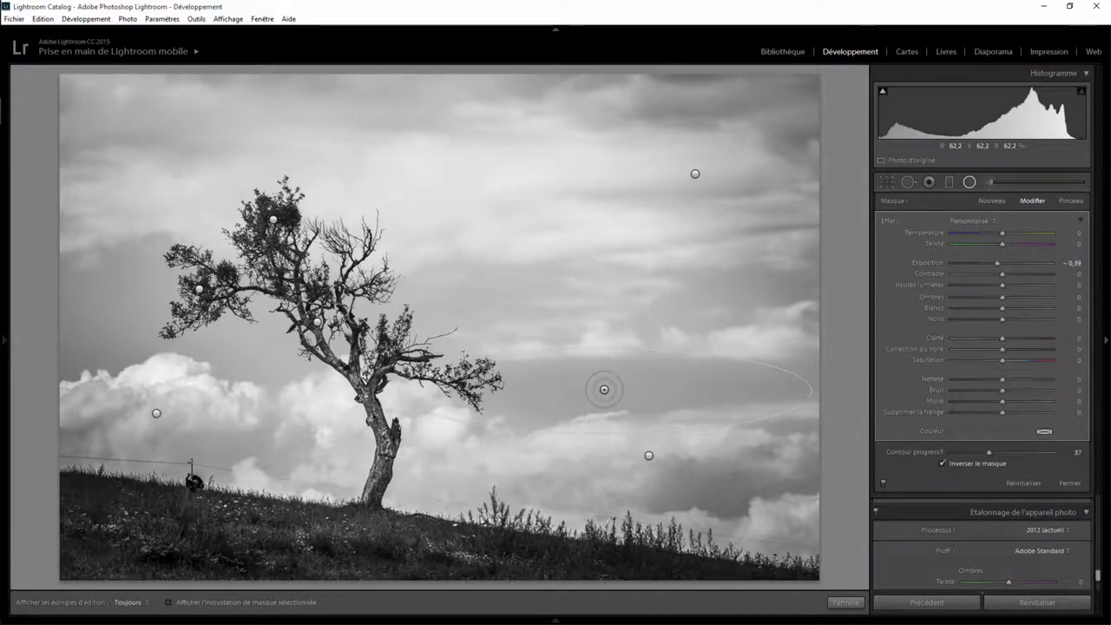
drag(810, 390, 846, 388)
mouse_move(603, 390)
mouse_down()
mouse_move(633, 380)
mouse_move(631, 392)
mouse_up()
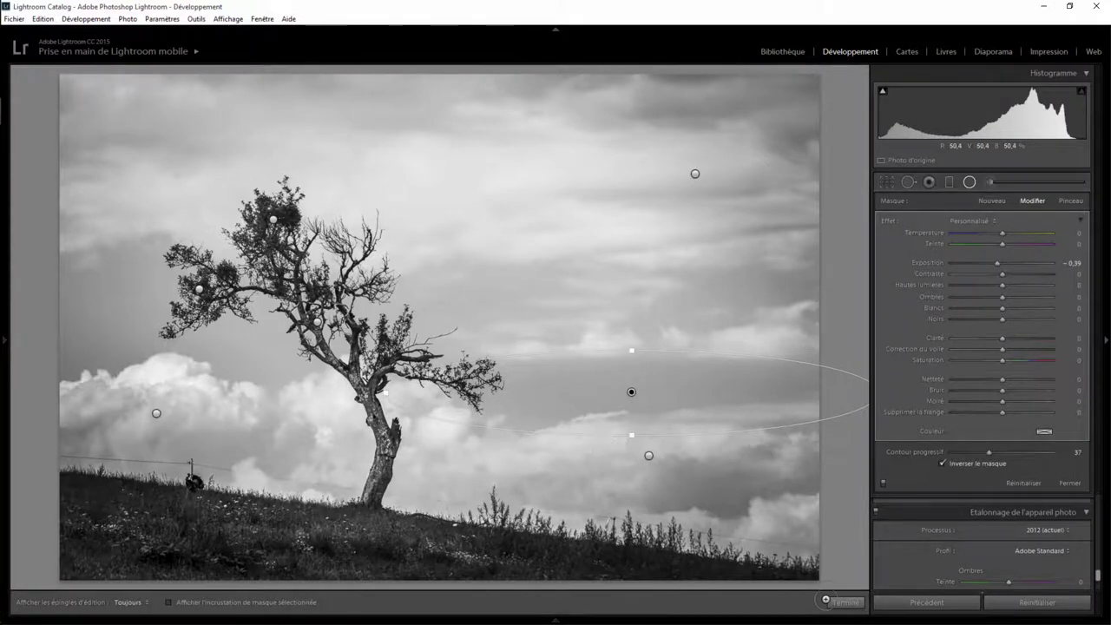
click(848, 603)
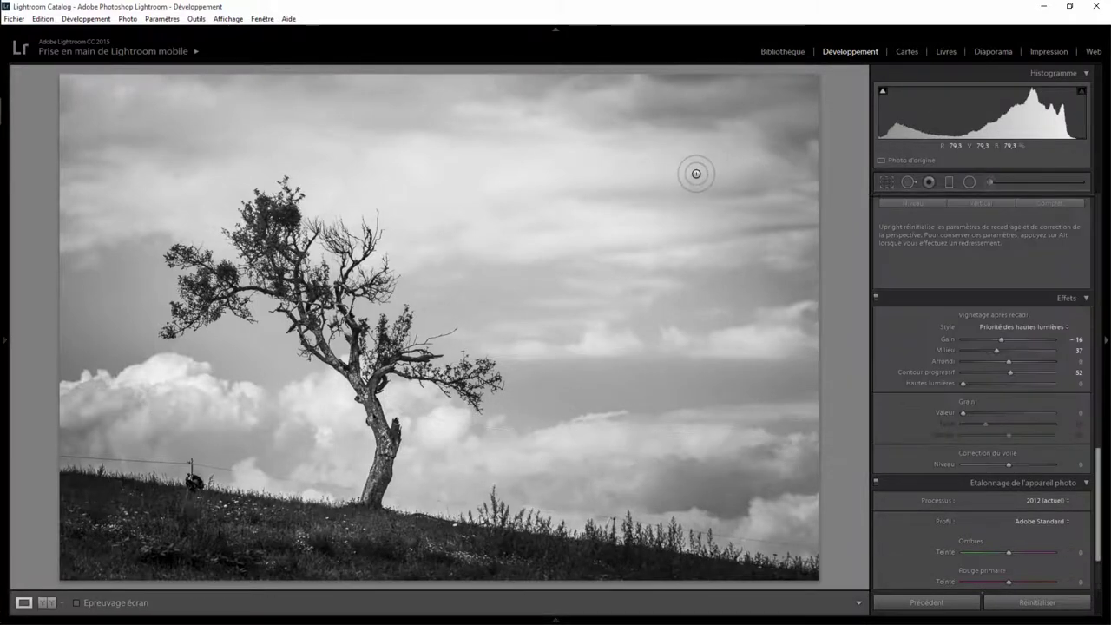
- Reshape the upper-sky radial filter's edge and set its Whites 10 and Blacks −16
key(shift+m)
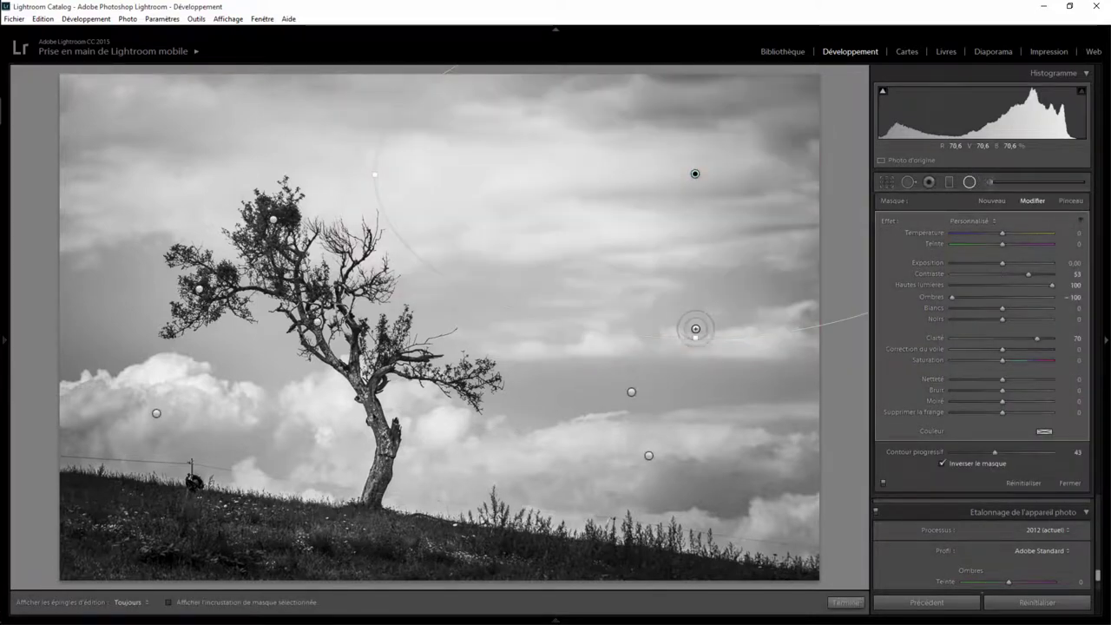
drag(695, 337, 697, 364)
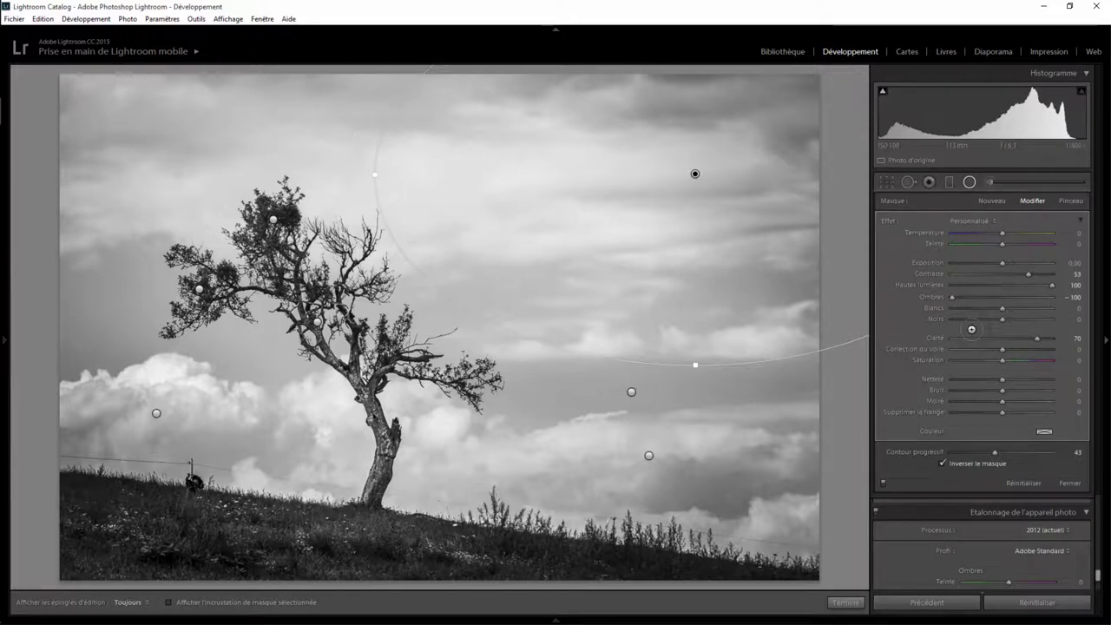
drag(1003, 308, 988, 320)
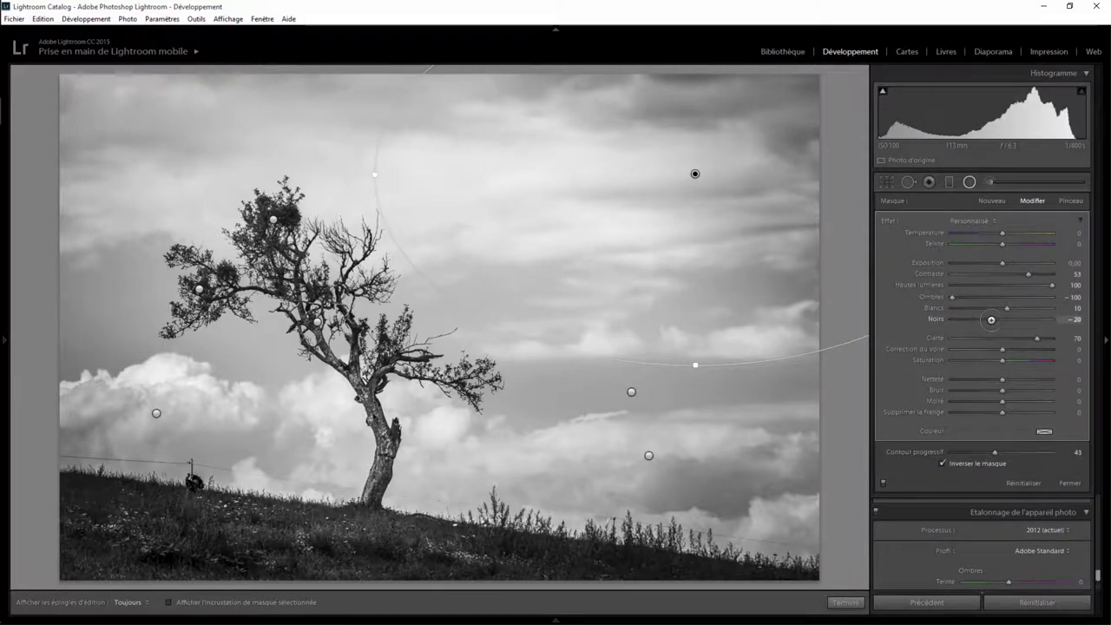
drag(991, 320, 995, 320)
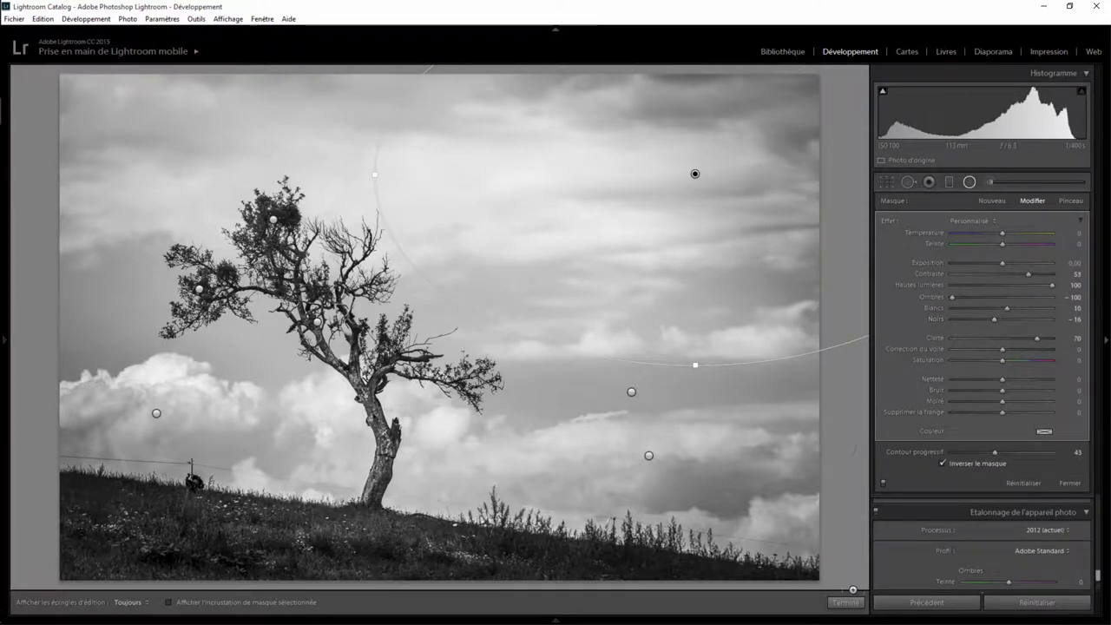
click(846, 601)
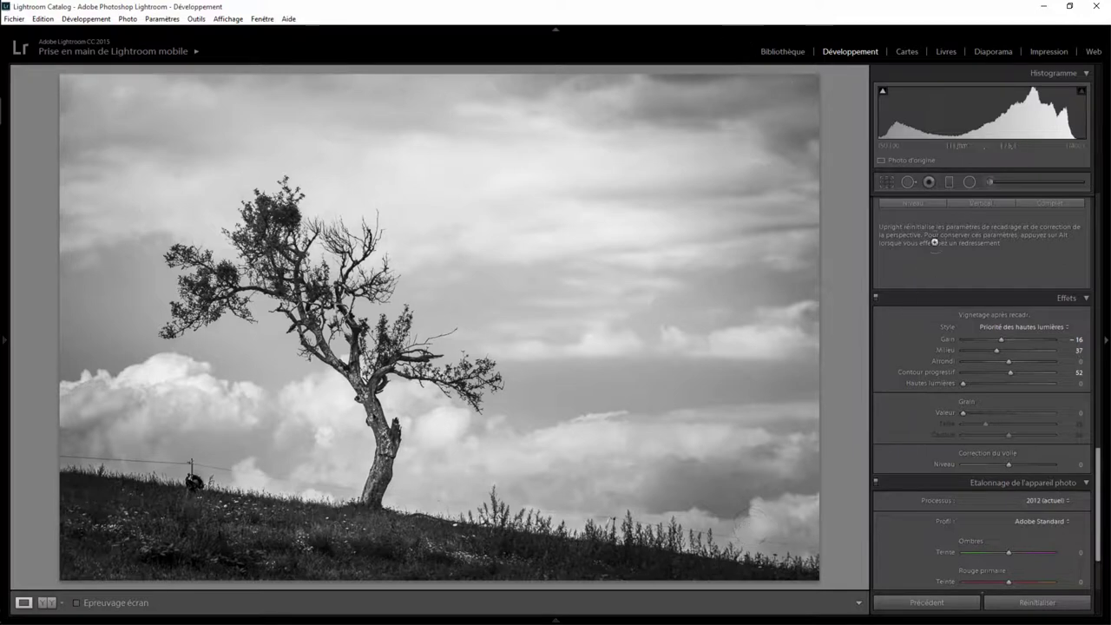
- Select the hillside graduated filter pin and raise its Shadows to 38
click(948, 181)
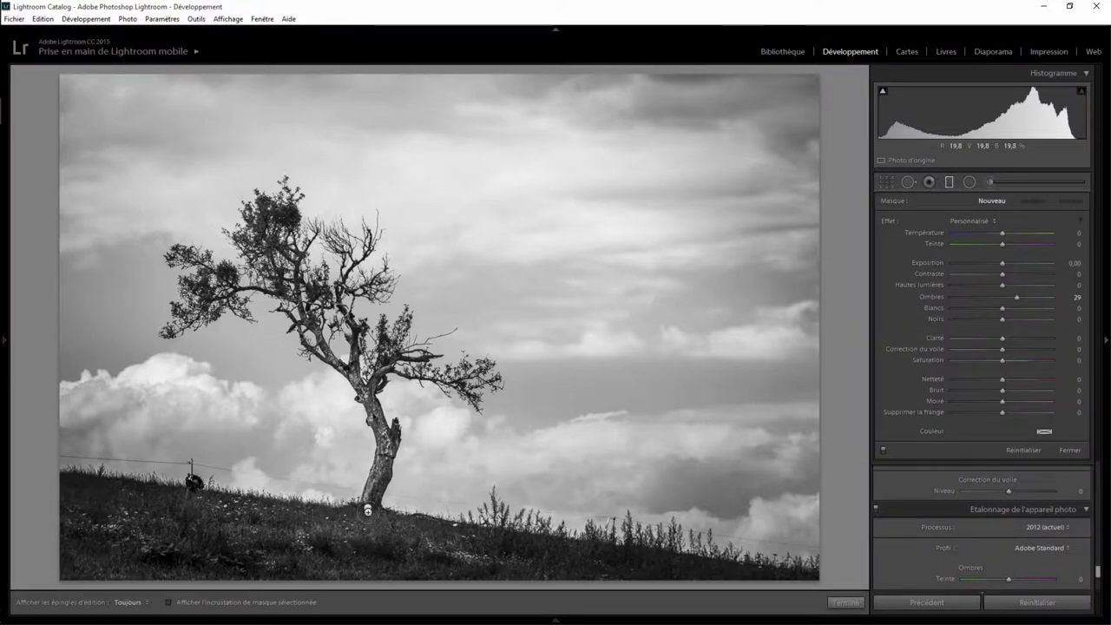
click(367, 509)
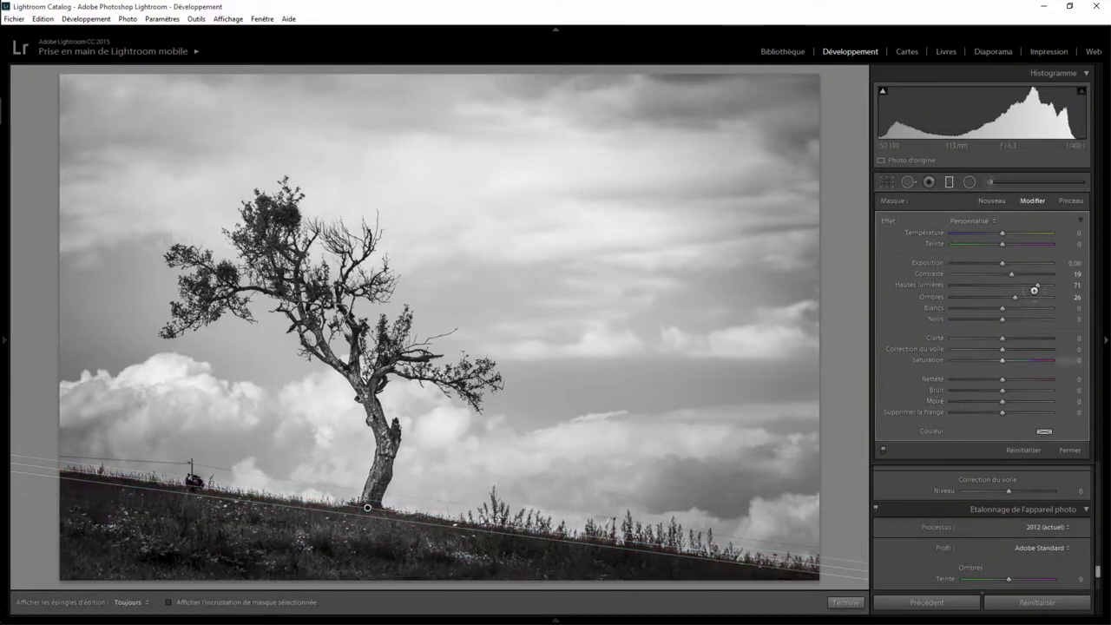
drag(1015, 296, 1025, 296)
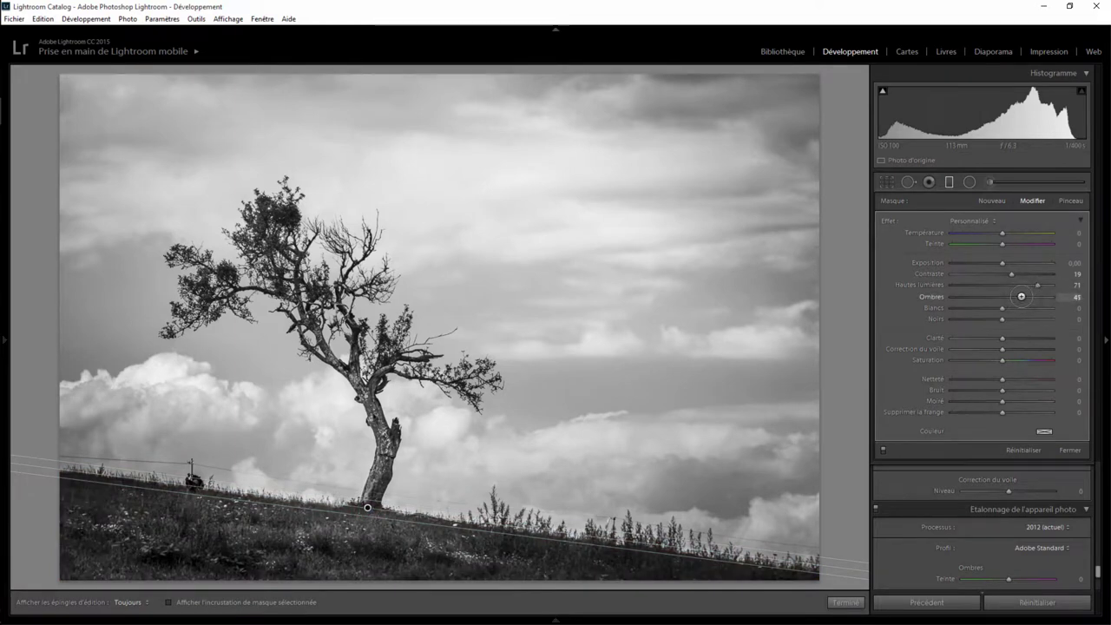
drag(1021, 296, 1018, 297)
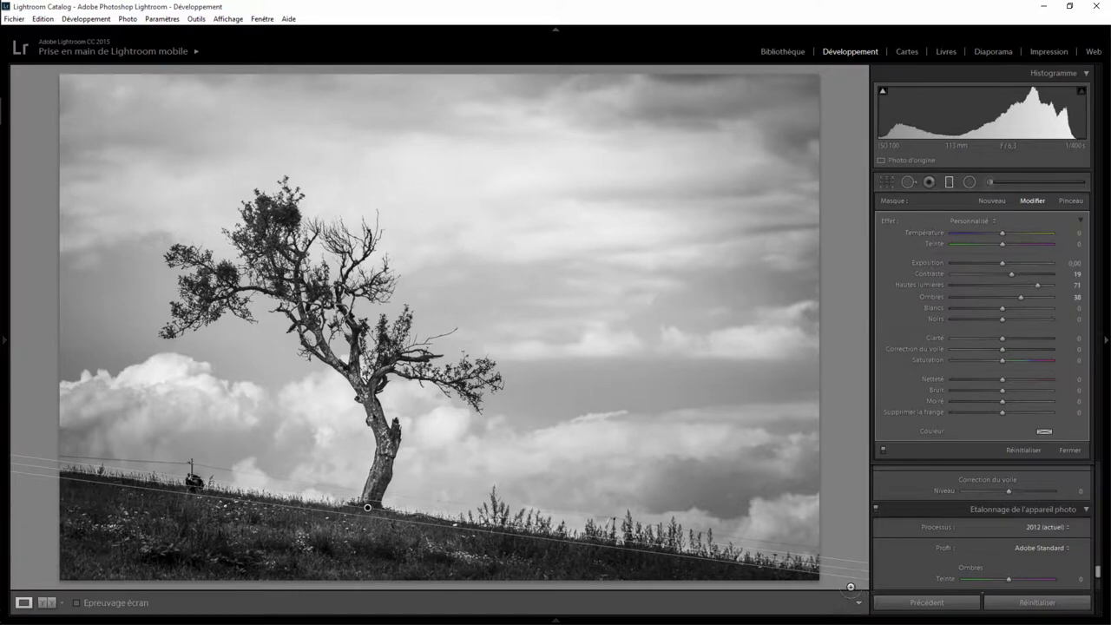
key(m)
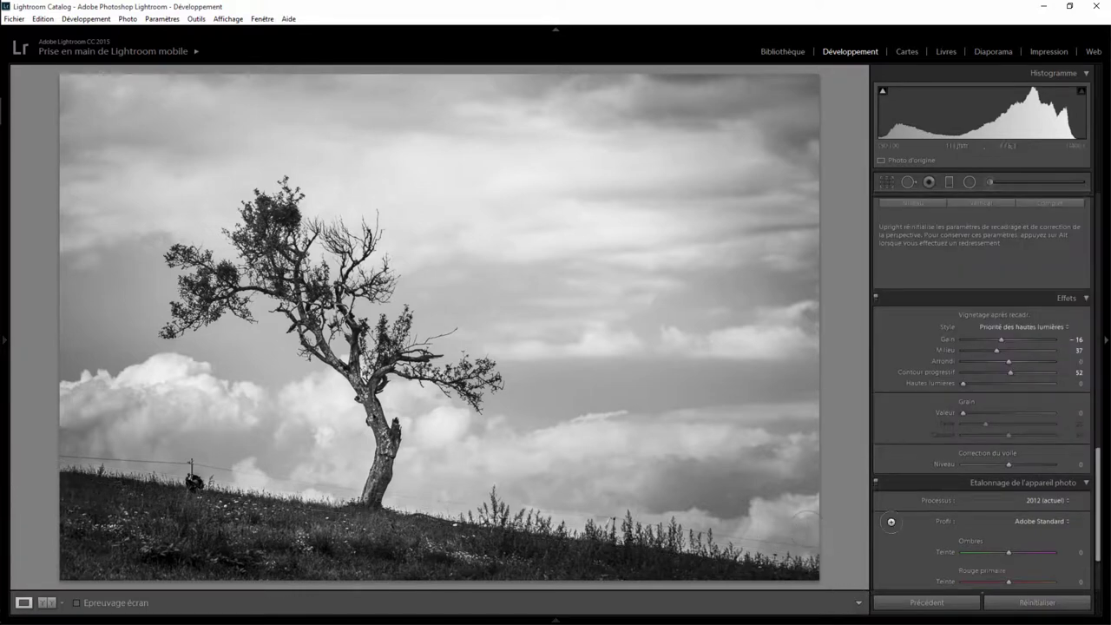